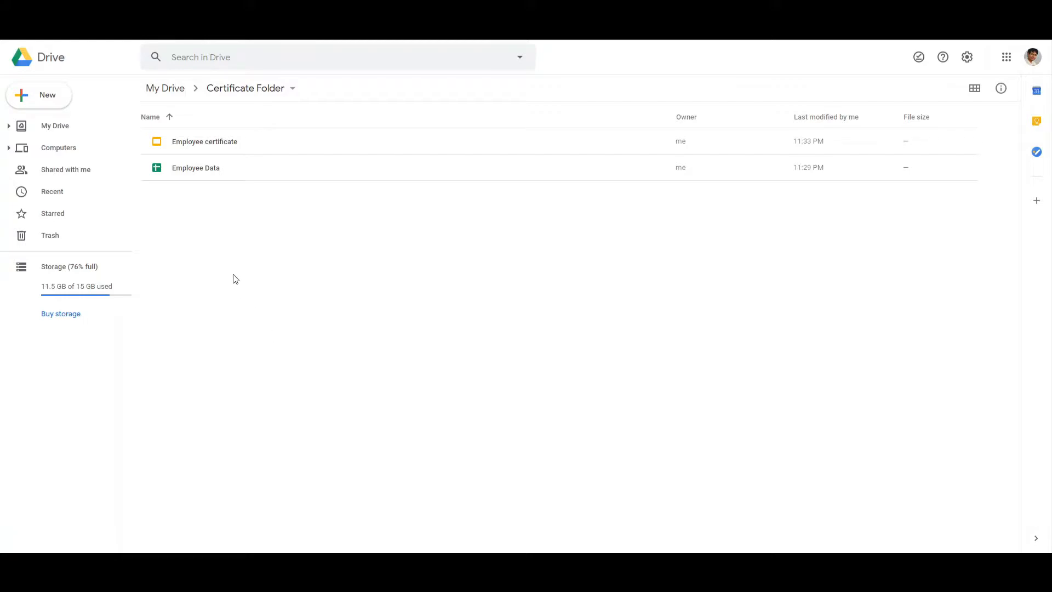
# Open the Employee certificate presentation and the Employee Data spreadsheet from the Certificate Folder
pyautogui.doubleClick(215, 143)
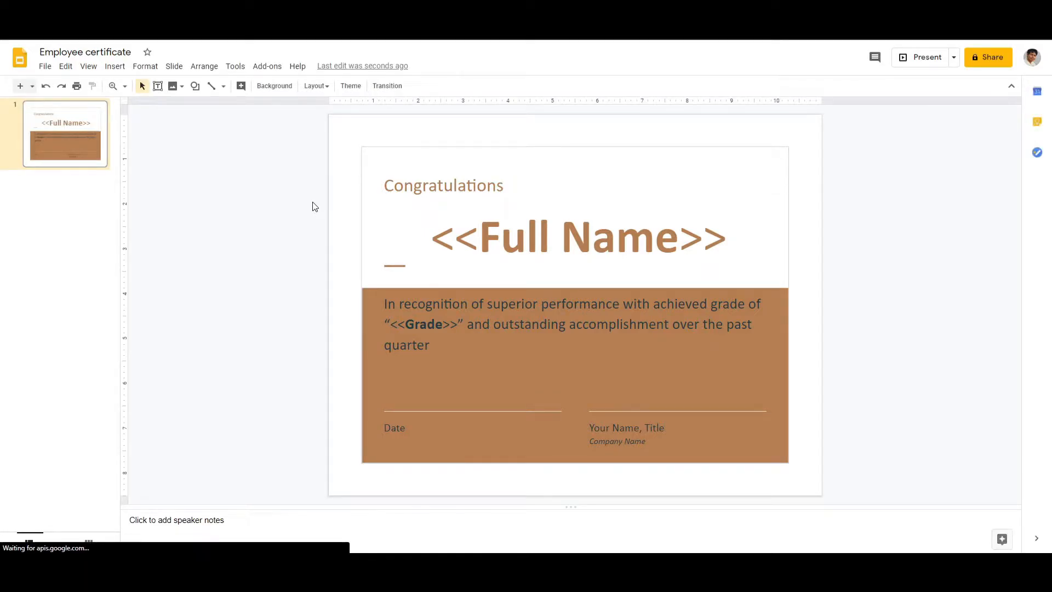
pyautogui.hotkey('alt', 'Left')
pyautogui.doubleClick(206, 168)
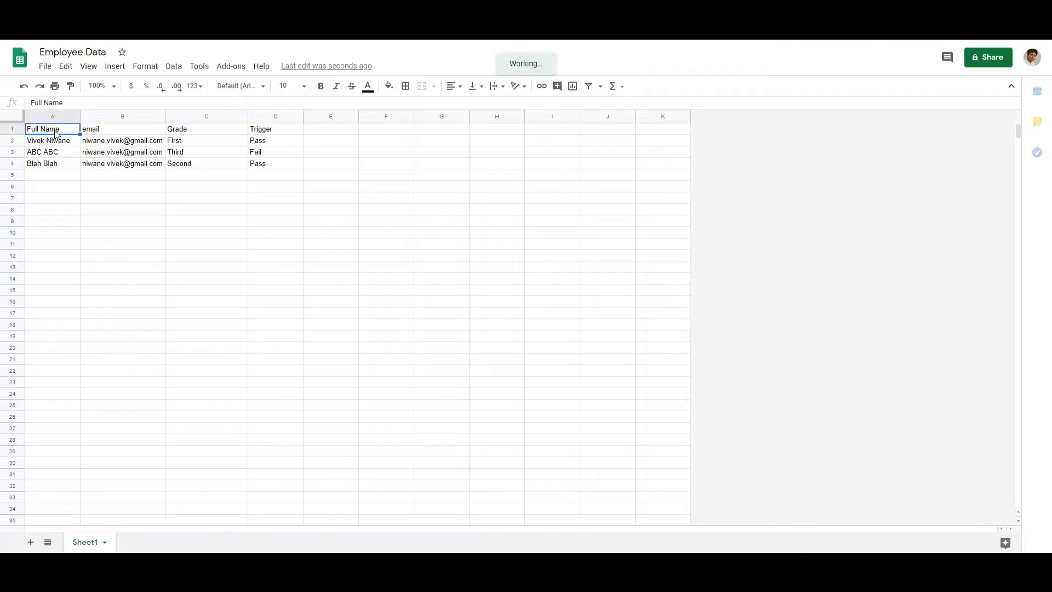
# Examine the email, Grade and Trigger headers and the Trigger values of each row in the Employee Data sheet
pyautogui.click(110, 131)
pyautogui.click(204, 132)
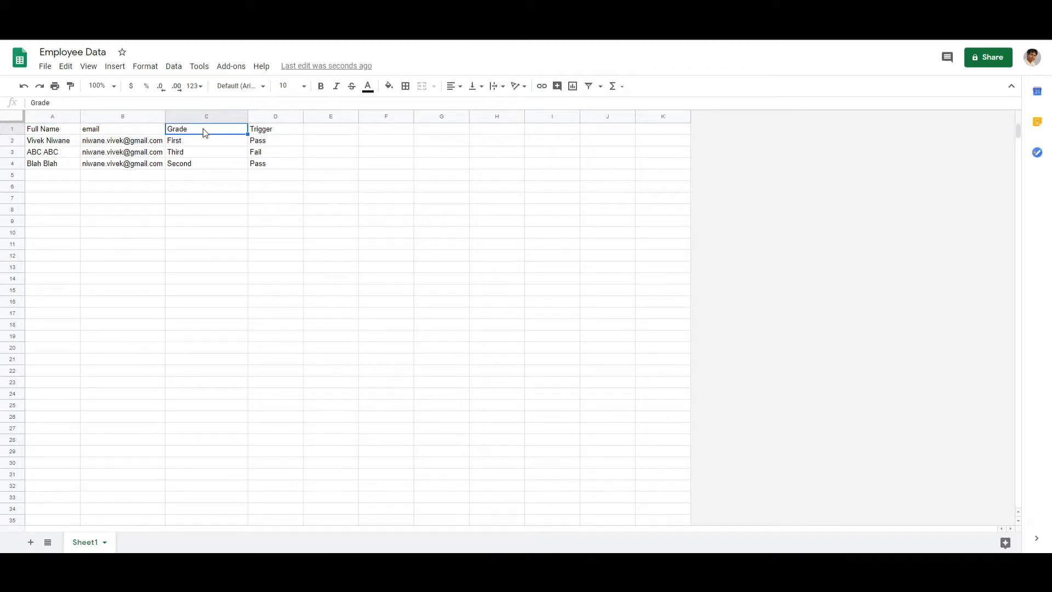
pyautogui.click(268, 129)
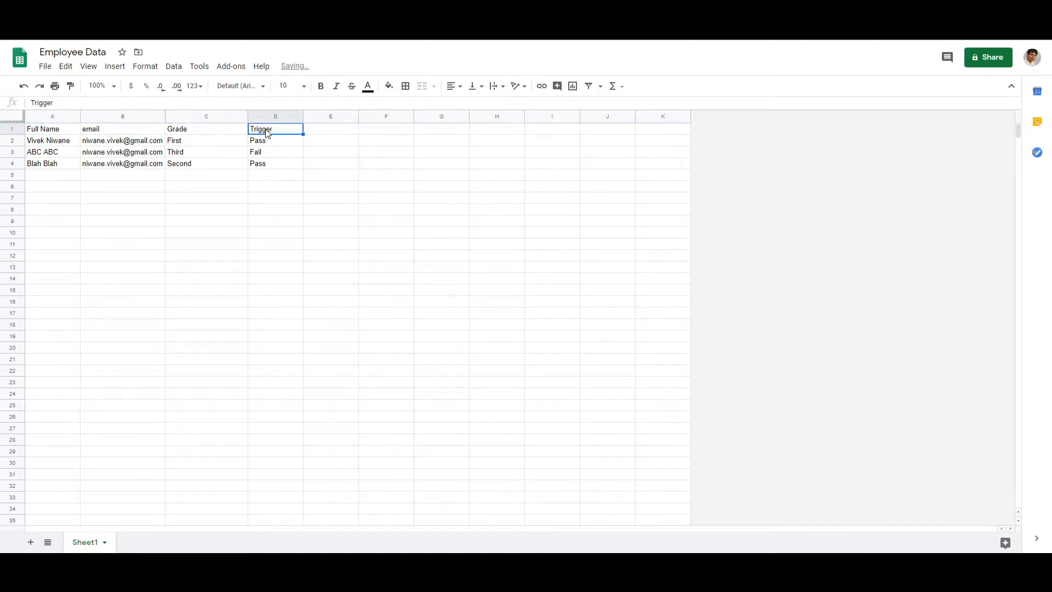
pyautogui.click(272, 143)
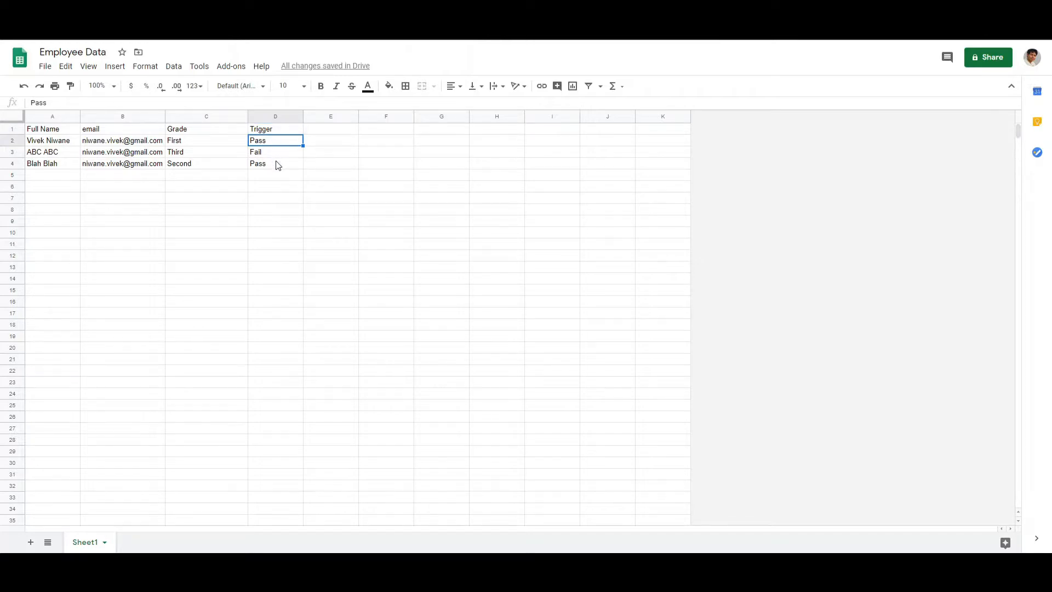
pyautogui.click(278, 164)
pyautogui.click(275, 145)
pyautogui.click(276, 156)
pyautogui.click(277, 167)
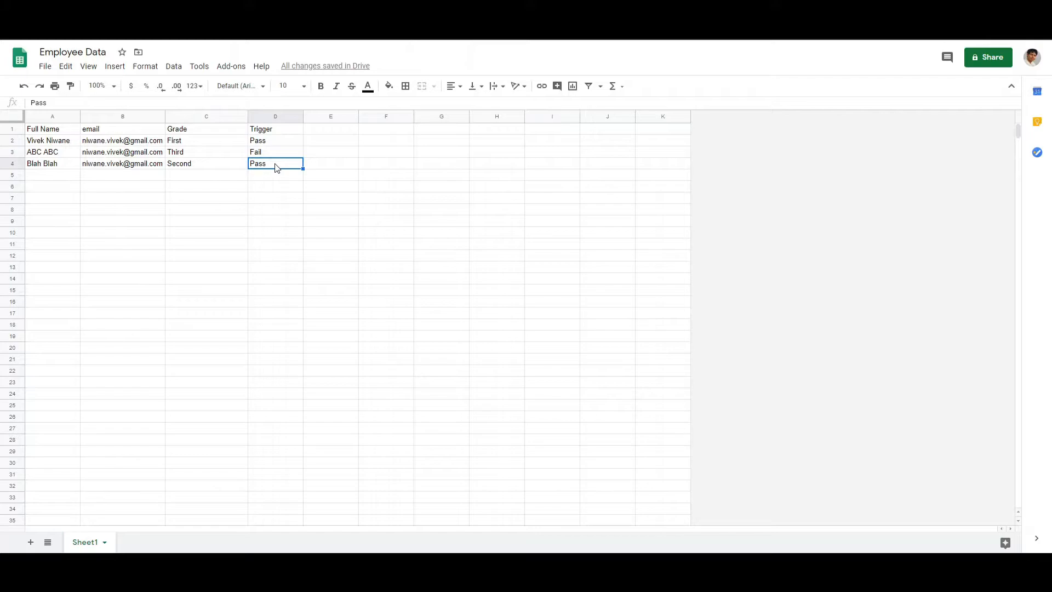
# Compare the Full Name and Grade headers in the sheet with the <<Full Name>> and <<Grade>> placeholders on the certificate slide
pyautogui.click(56, 133)
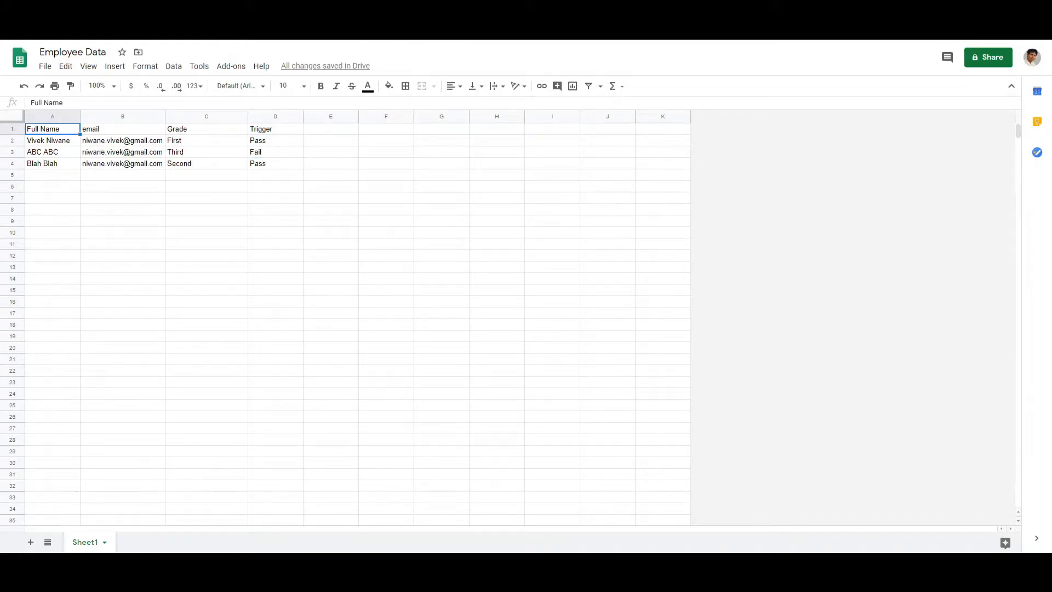
pyautogui.hotkey('ctrl', 'Tab')
pyautogui.moveTo(478, 237); pyautogui.dragTo(674, 237)
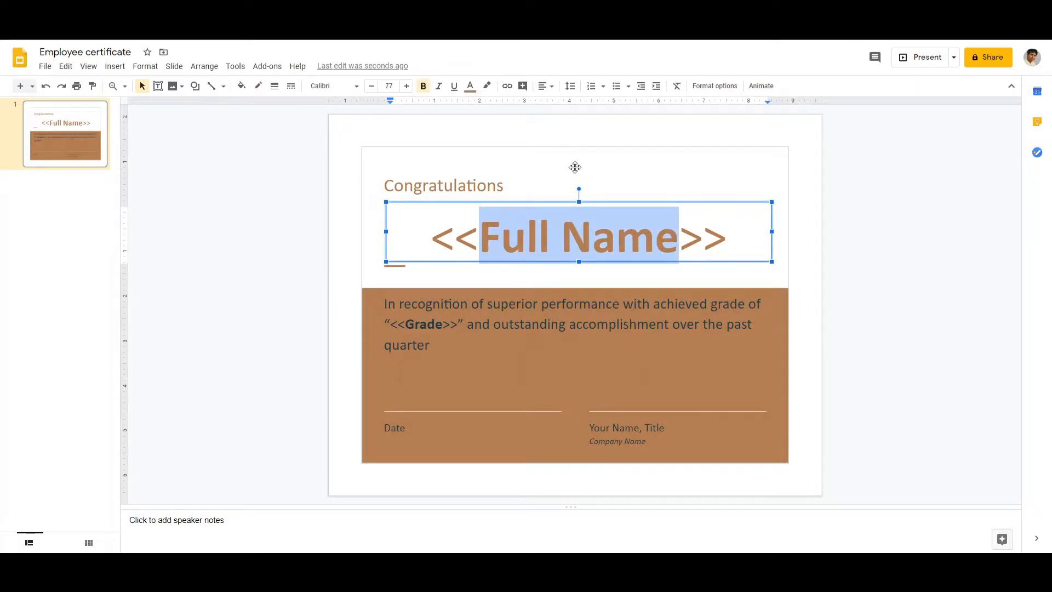
pyautogui.hotkey('ctrl', 'Tab')
pyautogui.click(200, 129)
pyautogui.hotkey('ctrl', 'Tab')
pyautogui.moveTo(392, 324); pyautogui.dragTo(460, 322)
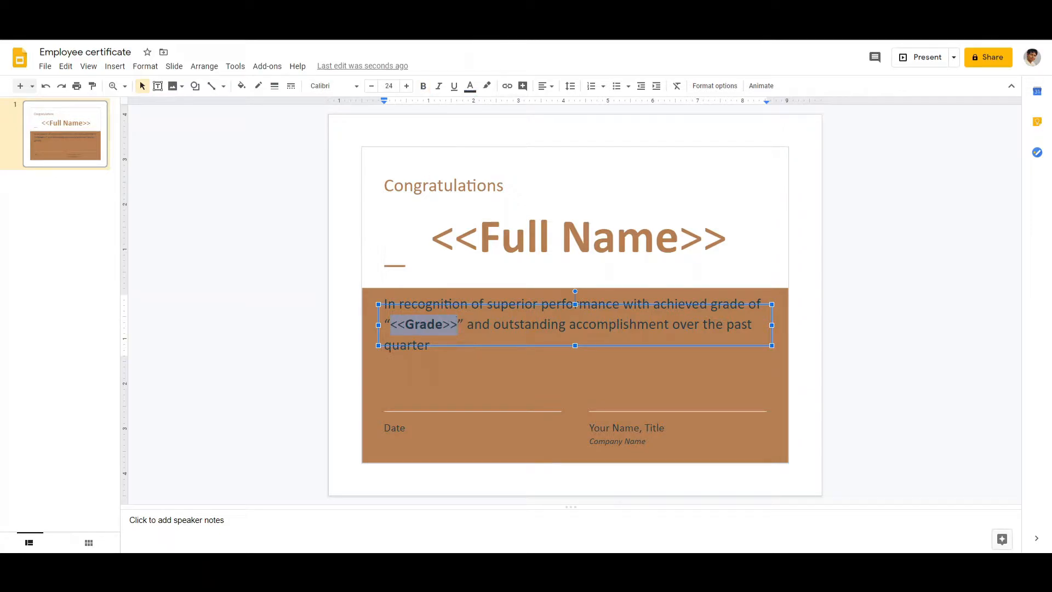
pyautogui.hotkey('ctrl', 'Tab')
pyautogui.click(319, 176)
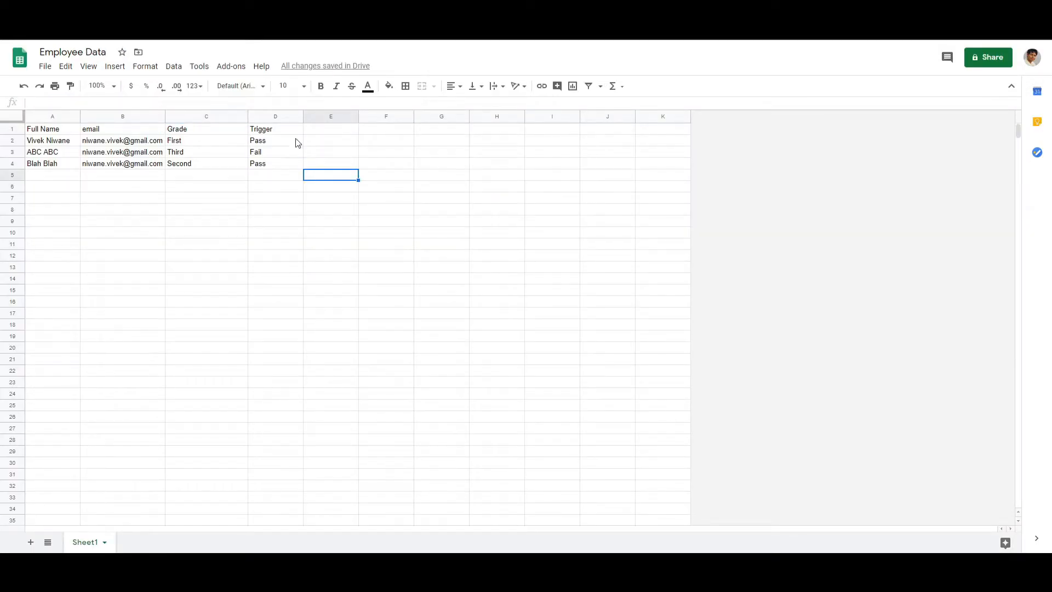
# Launch the Autocrat add-on and create a new merge job named JobName1
pyautogui.click(229, 66)
pyautogui.moveTo(264, 156)
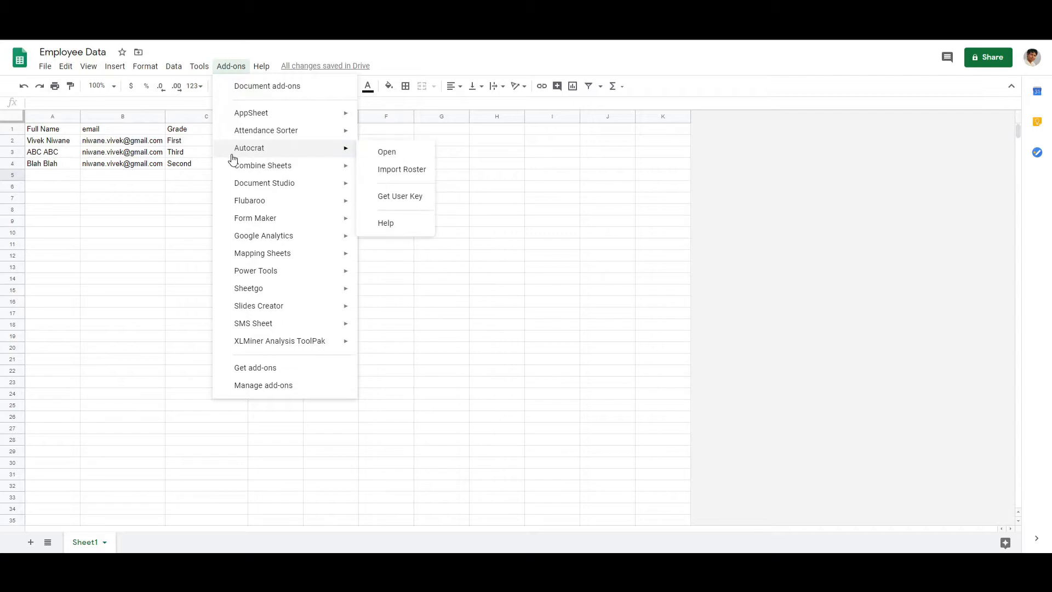
pyautogui.click(413, 156)
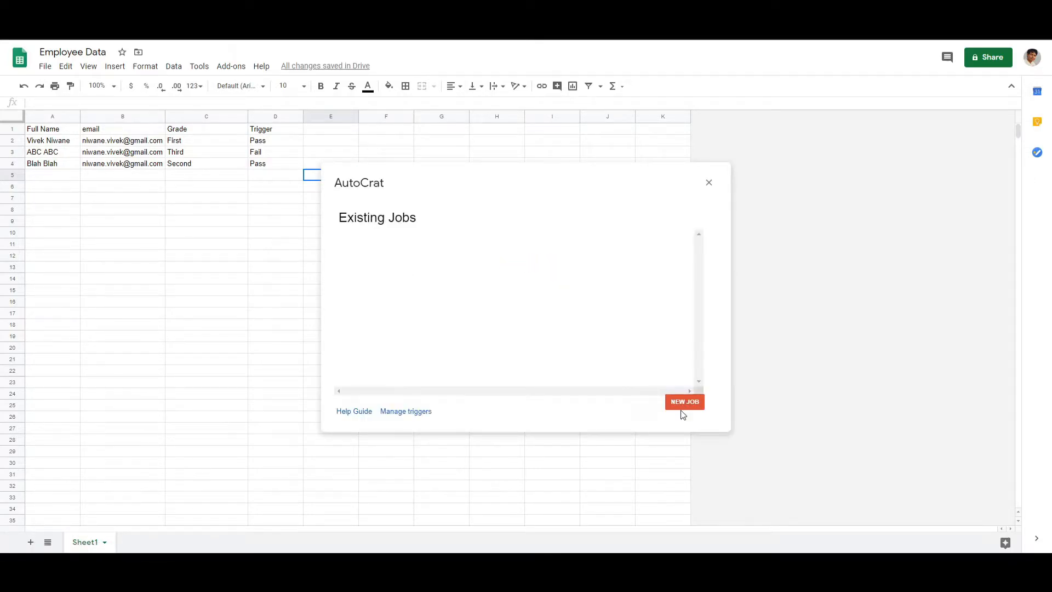
pyautogui.click(684, 403)
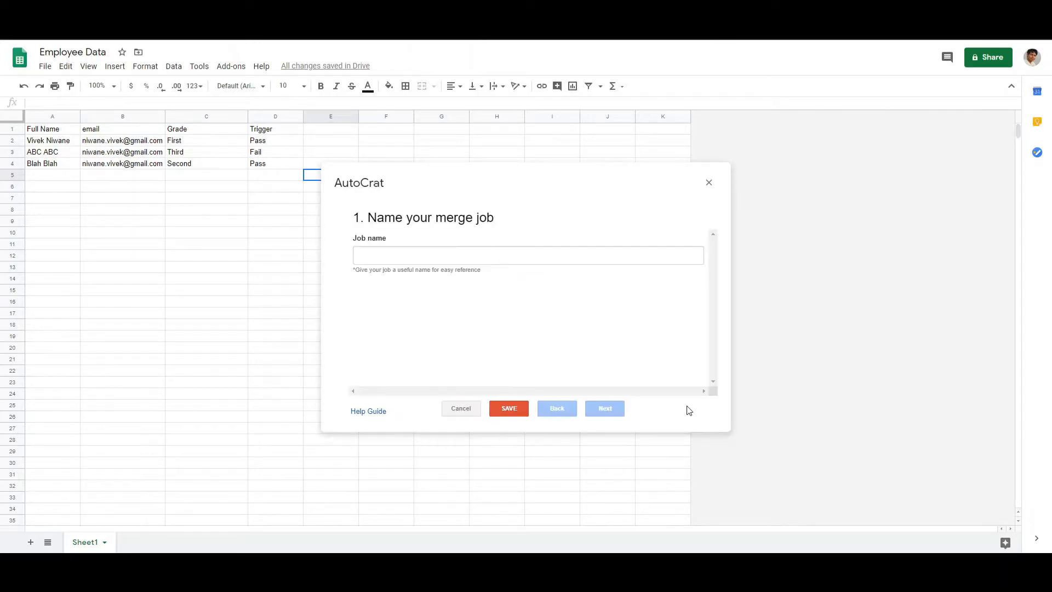
pyautogui.click(470, 260)
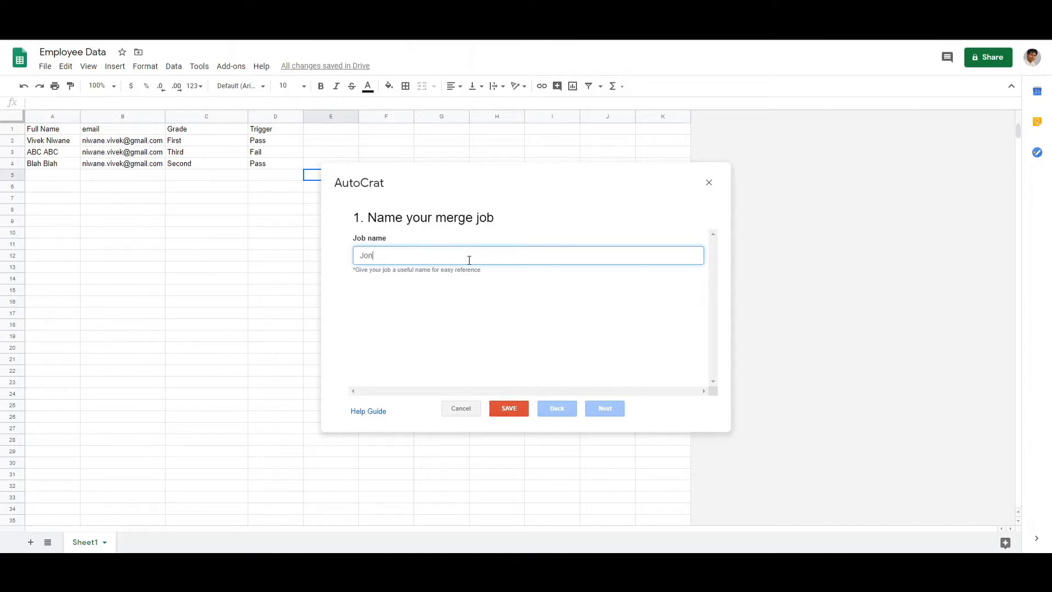
pyautogui.write('Jon')
pyautogui.press('BackSpace')
pyautogui.click(604, 410)
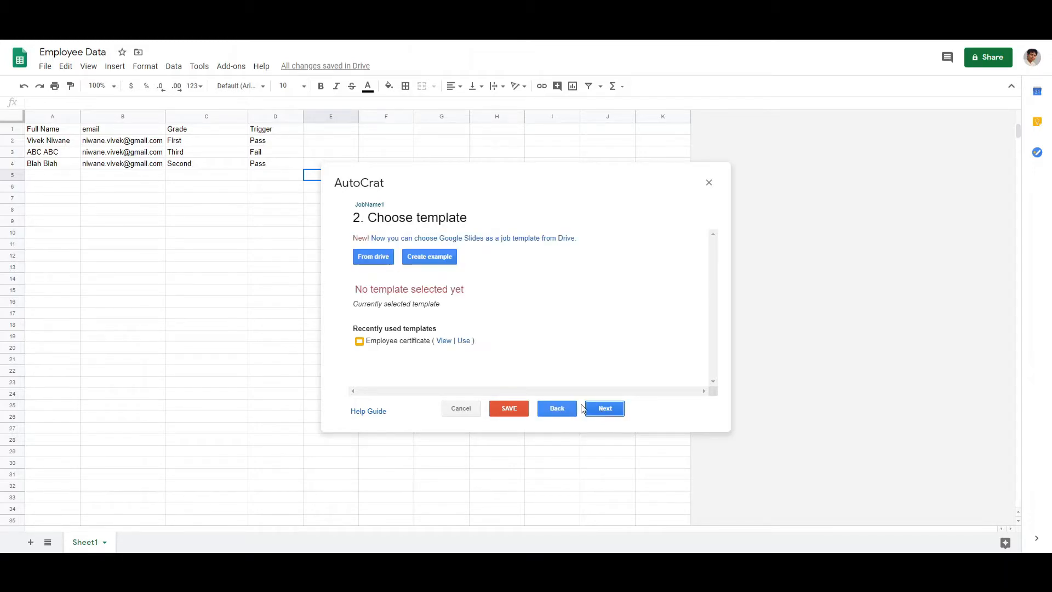
# Choose the Employee certificate presentation from Drive as the merge job's template
pyautogui.click(382, 265)
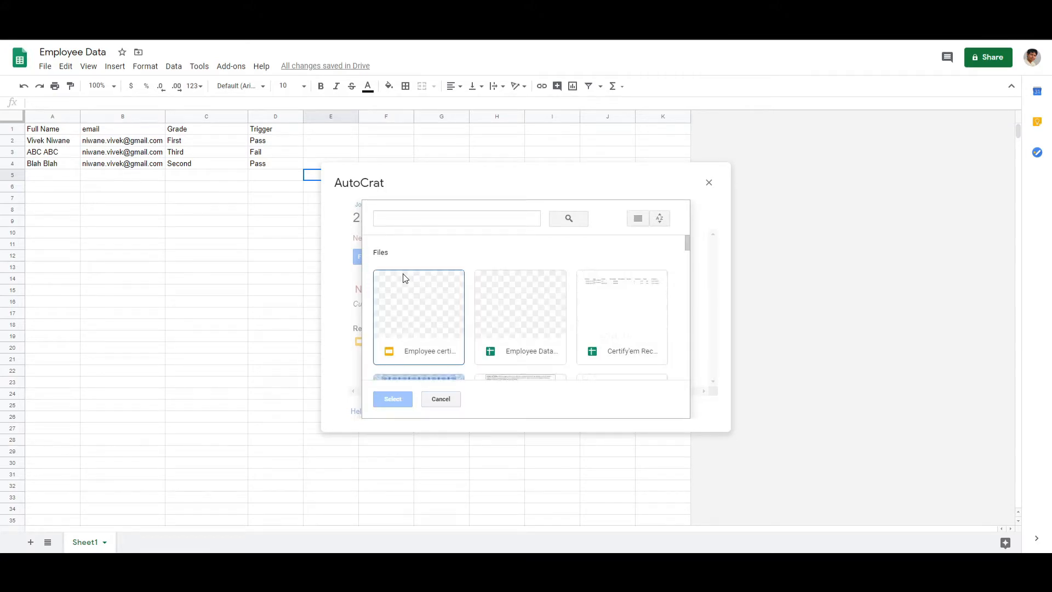
pyautogui.click(415, 300)
pyautogui.click(394, 399)
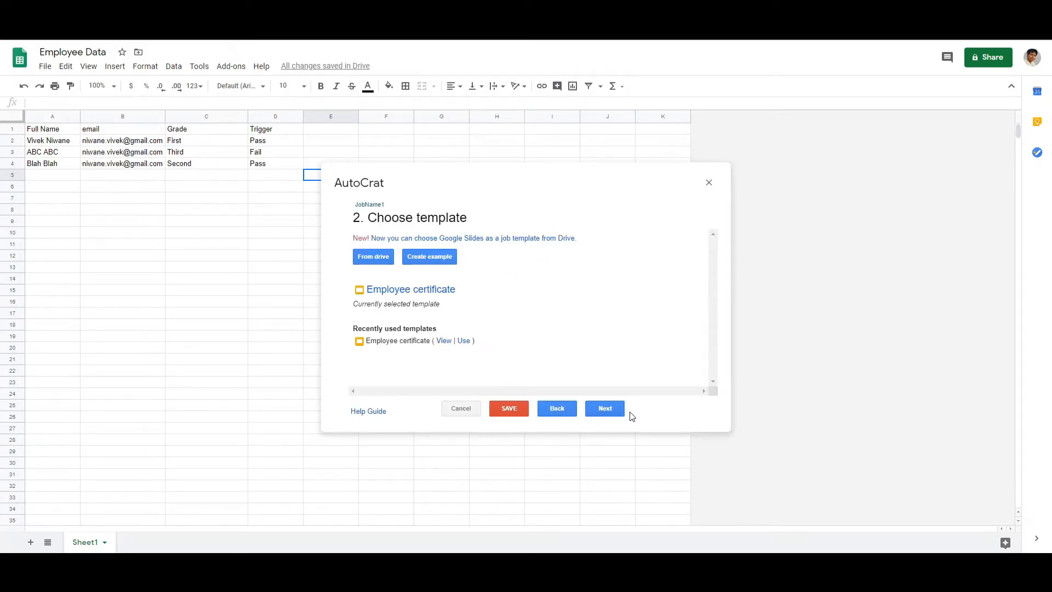
pyautogui.click(605, 408)
# Use Sheet1 as the merge tab and accept the mapping of the Grade and Full Name tags to their matching columns
pyautogui.click(481, 255)
pyautogui.click(476, 268)
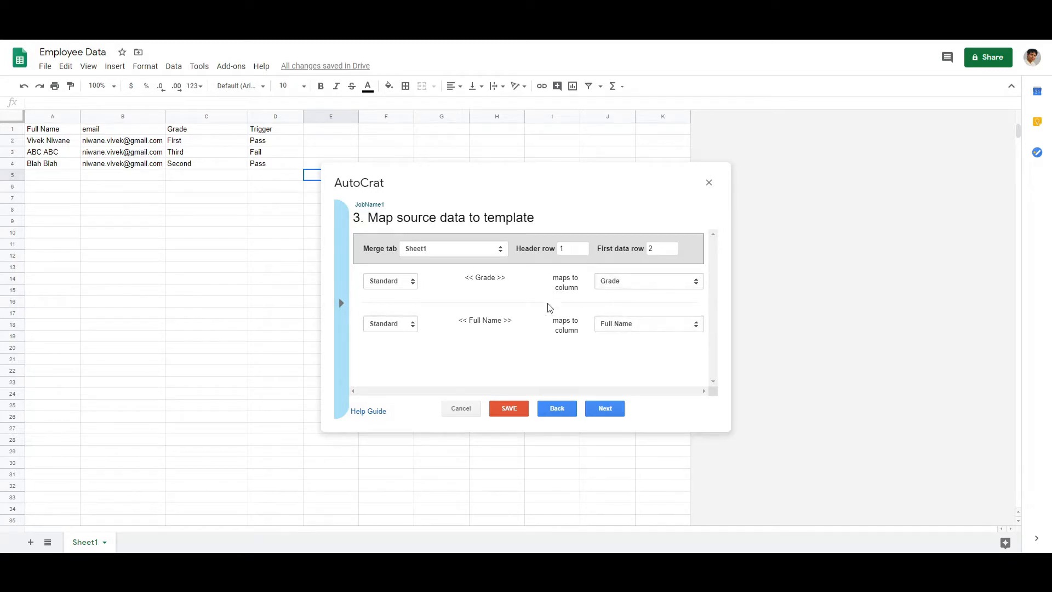
pyautogui.doubleClick(479, 279)
pyautogui.moveTo(469, 322); pyautogui.dragTo(502, 322)
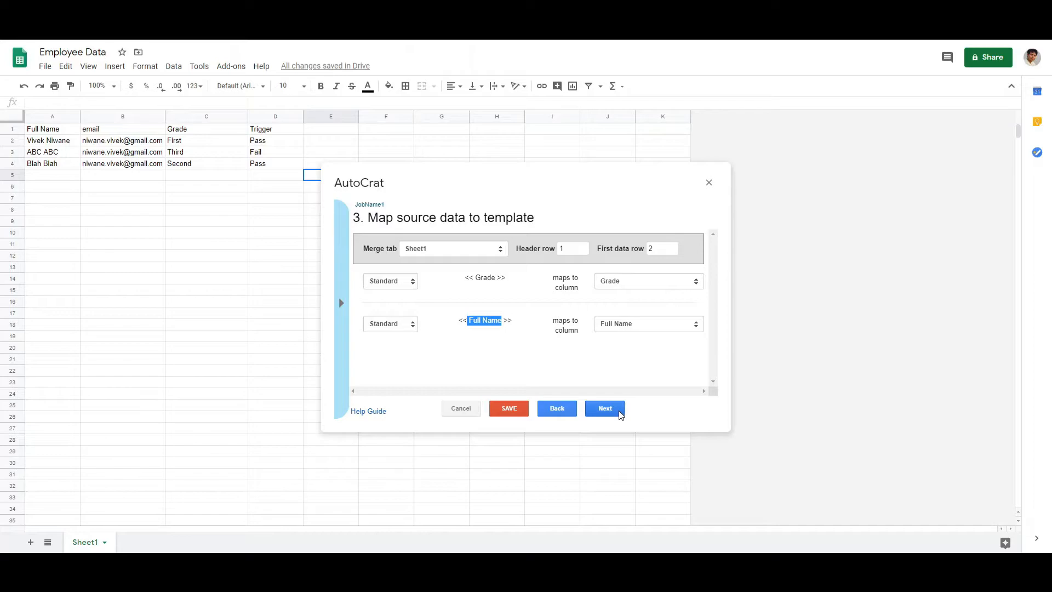
pyautogui.click(605, 409)
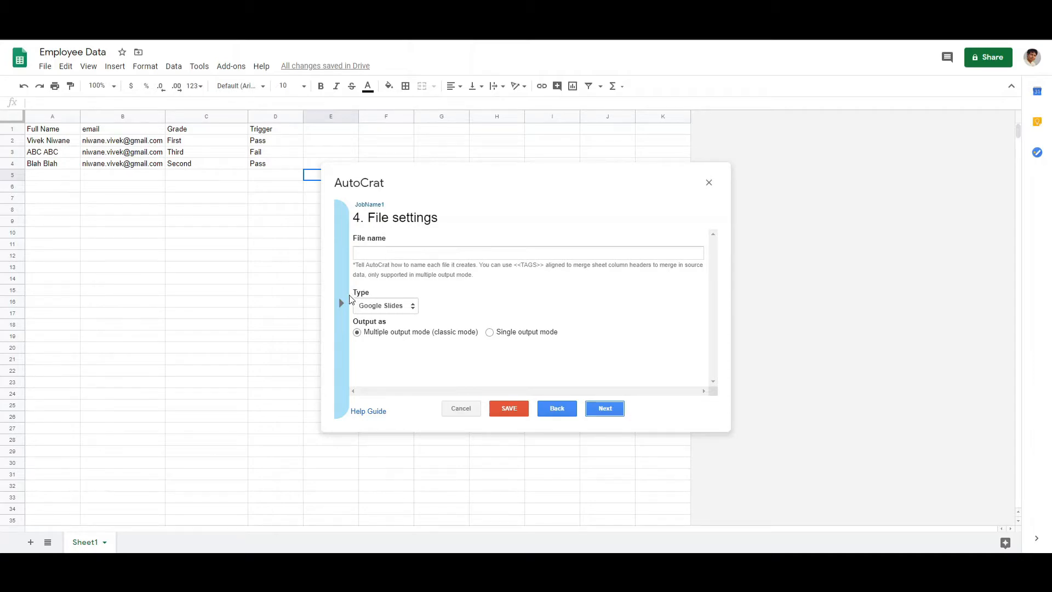
# Name the merged files with the <<Full Name>> tag and set their output type to PDF
pyautogui.click(340, 302)
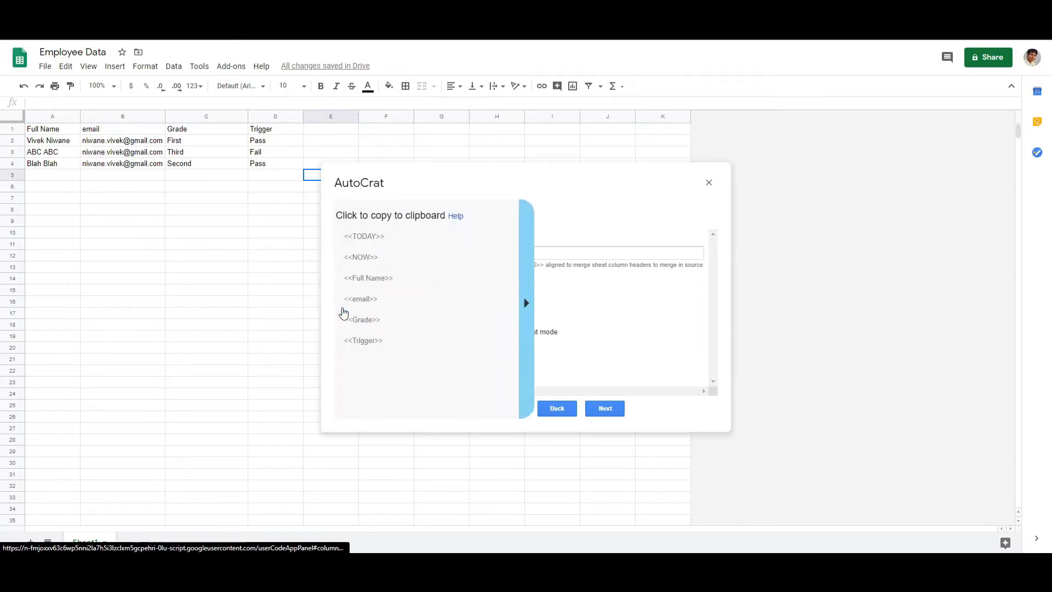
pyautogui.click(376, 286)
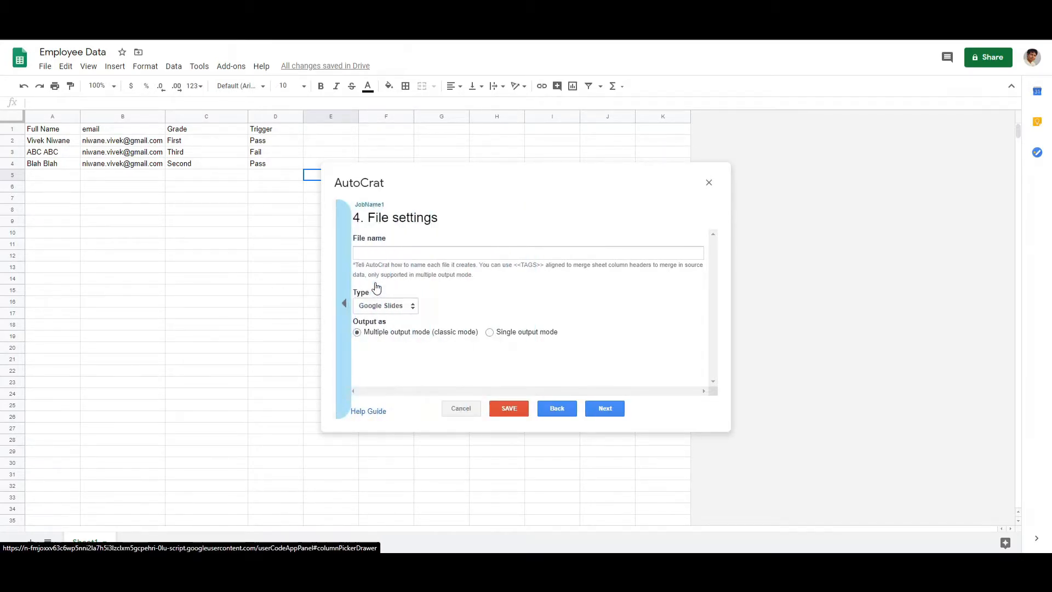
pyautogui.click(407, 253)
pyautogui.rightClick(408, 253)
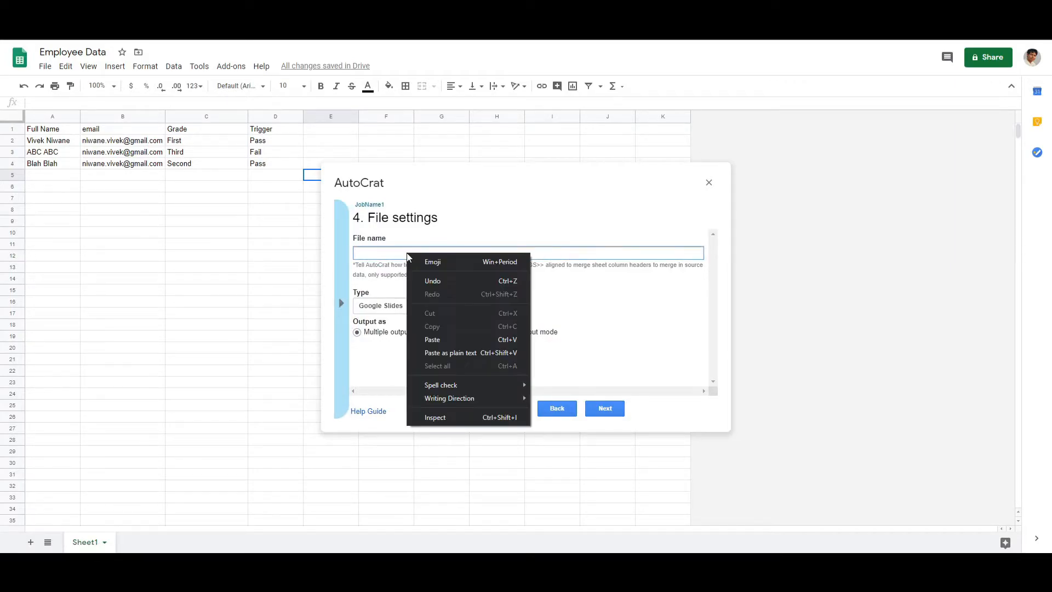
pyautogui.click(444, 336)
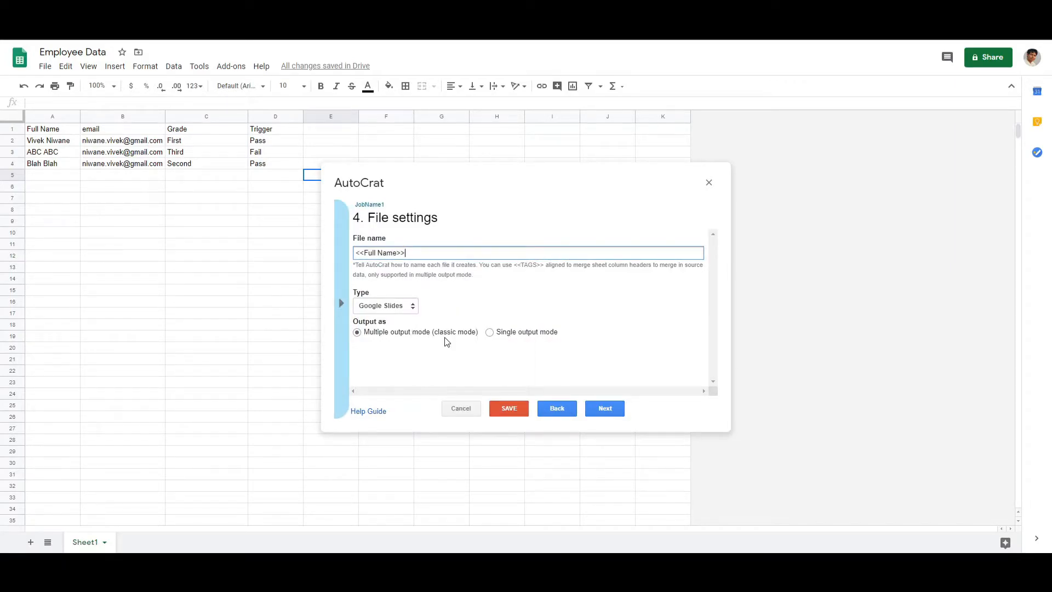
pyautogui.click(393, 306)
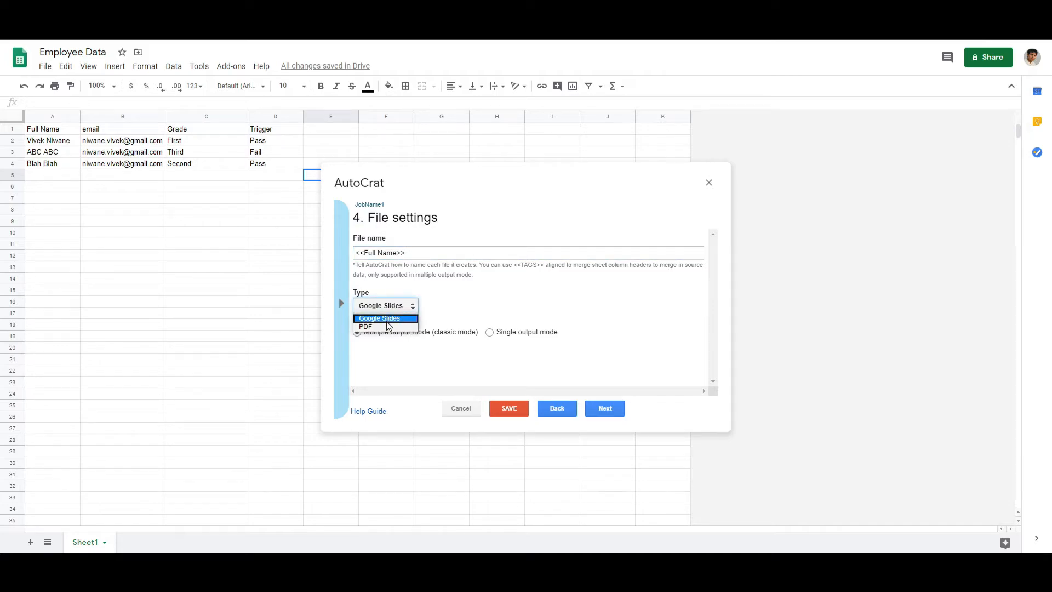
pyautogui.click(387, 326)
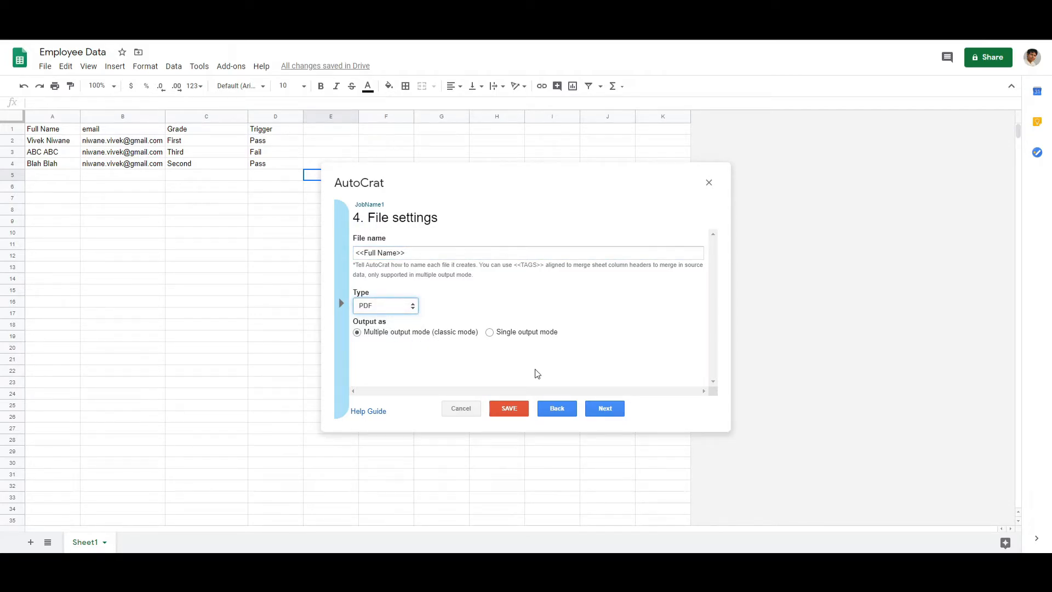
pyautogui.click(617, 411)
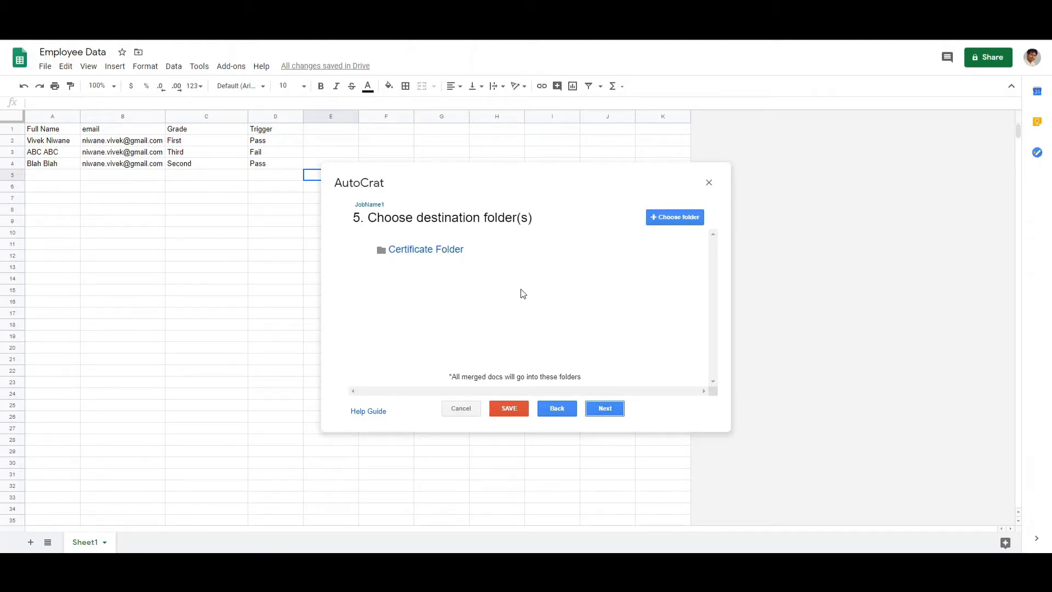
# Keep Certificate Folder as the destination and skip the dynamic folder reference
pyautogui.click(611, 411)
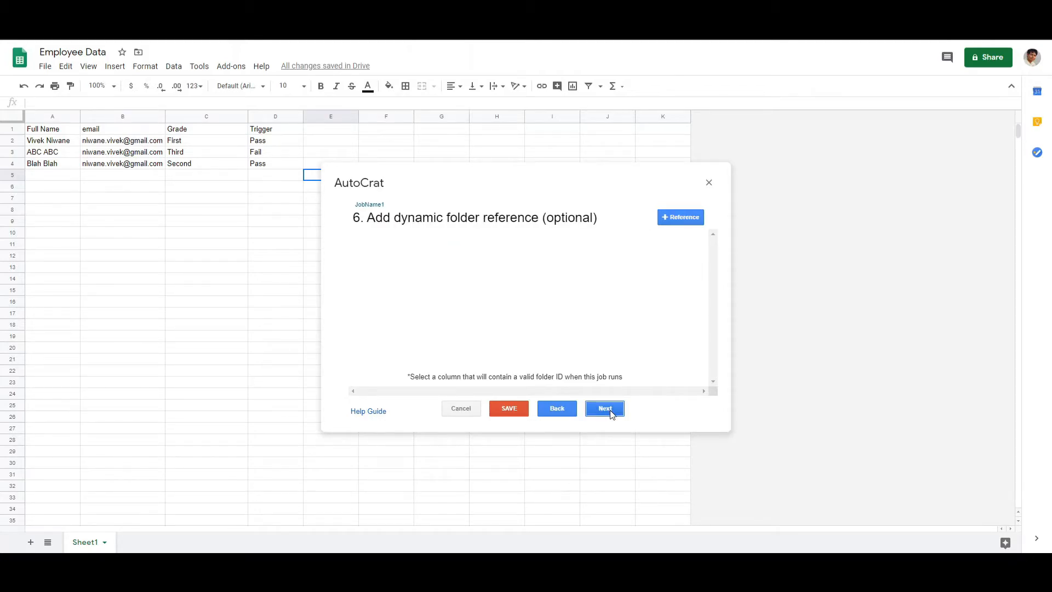
pyautogui.click(611, 410)
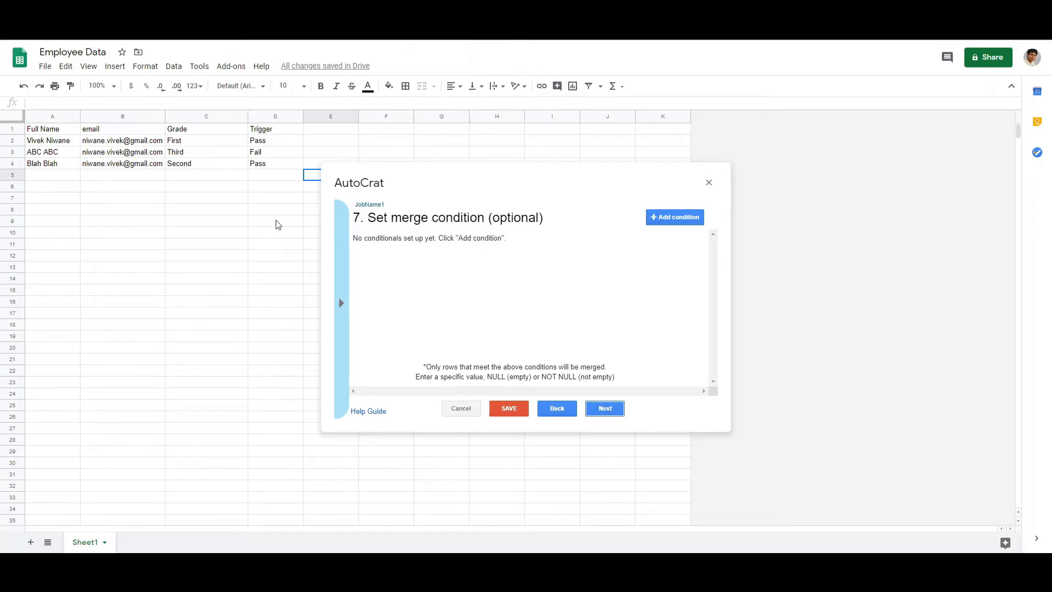
# Add a merge condition so that only rows whose Trigger column equals Pass are merged
pyautogui.click(268, 142)
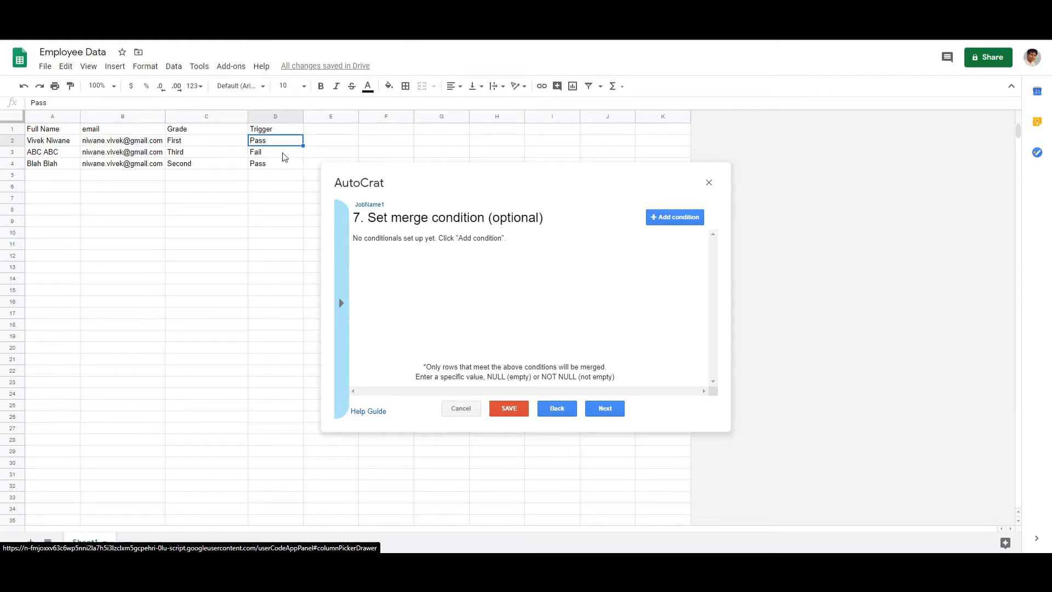
pyautogui.click(279, 154)
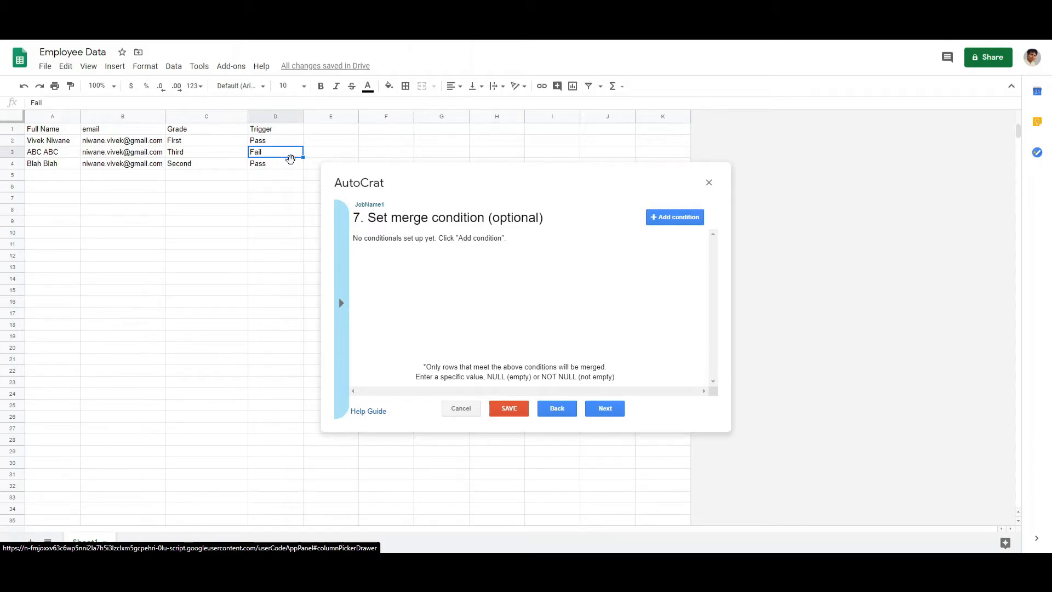
pyautogui.click(674, 217)
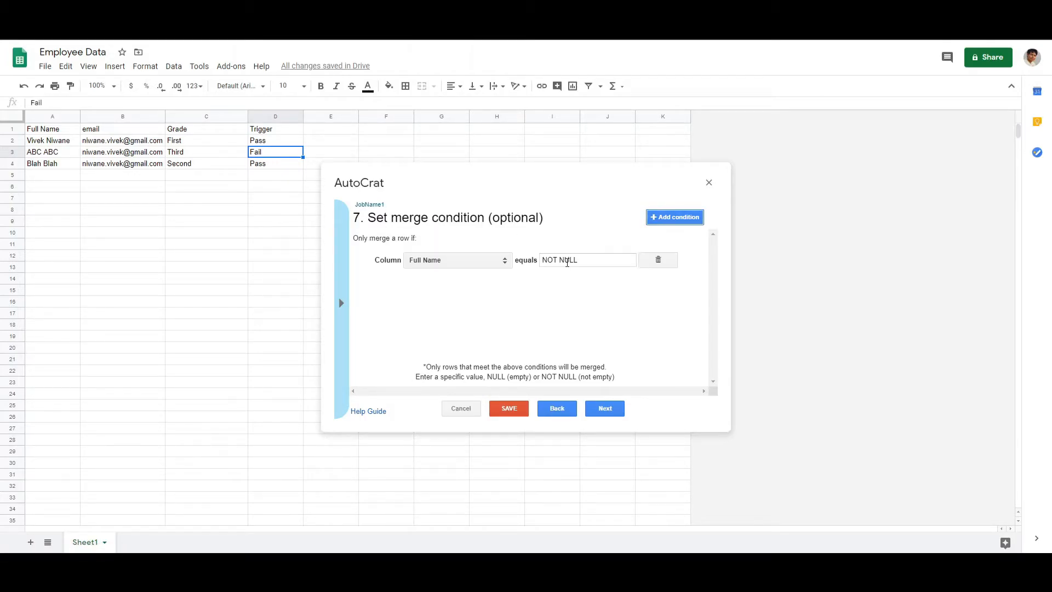
pyautogui.click(474, 261)
pyautogui.click(470, 299)
pyautogui.moveTo(587, 261); pyautogui.dragTo(539, 261)
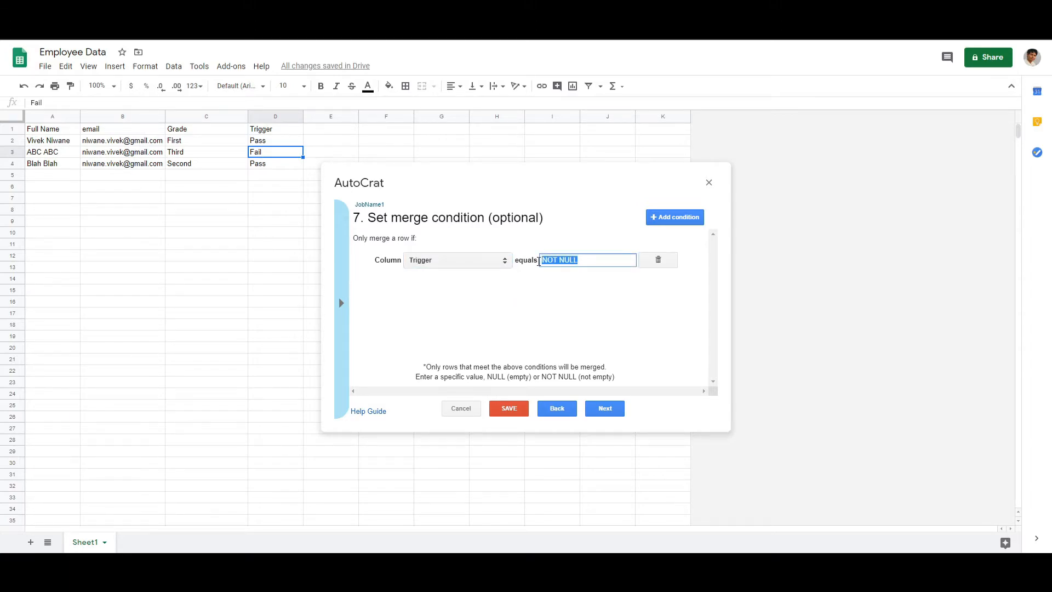
pyautogui.write('Pass')
pyautogui.click(537, 297)
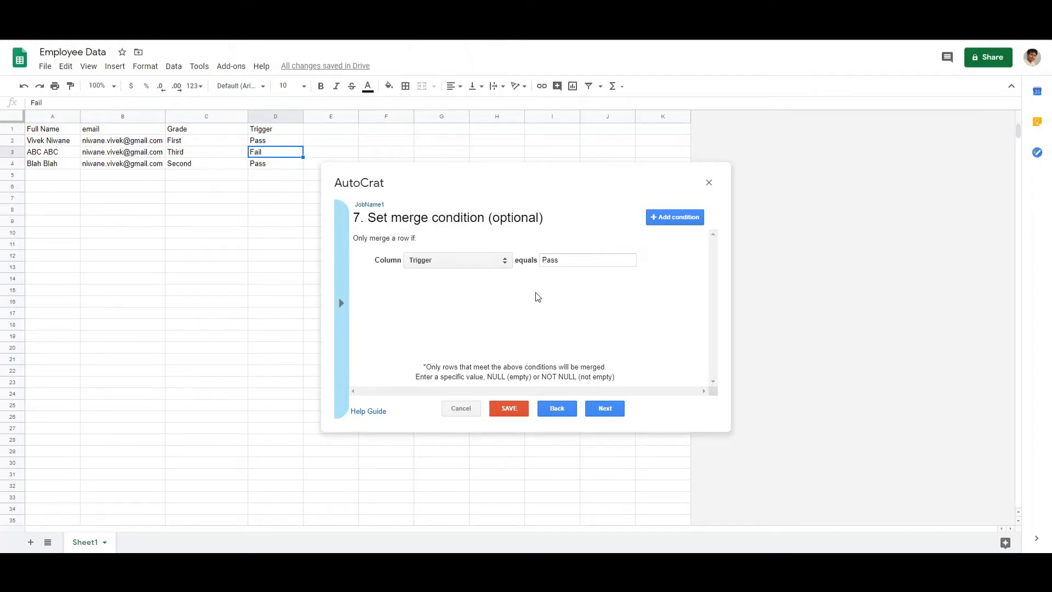
pyautogui.click(622, 414)
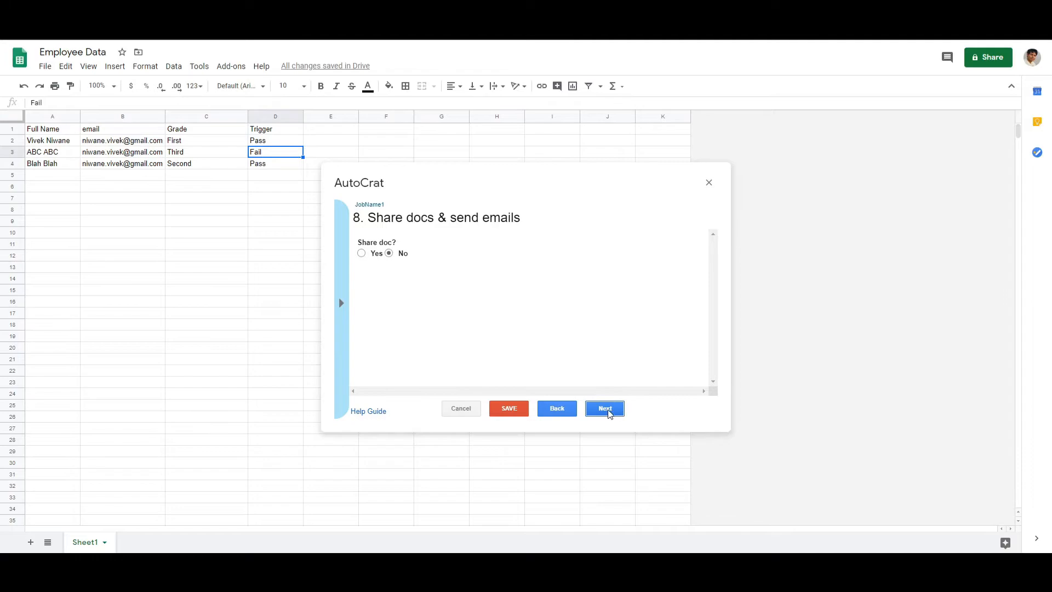
# Turn on document sharing for the merged PDF and address the email to the <<email>> tag
pyautogui.click(361, 254)
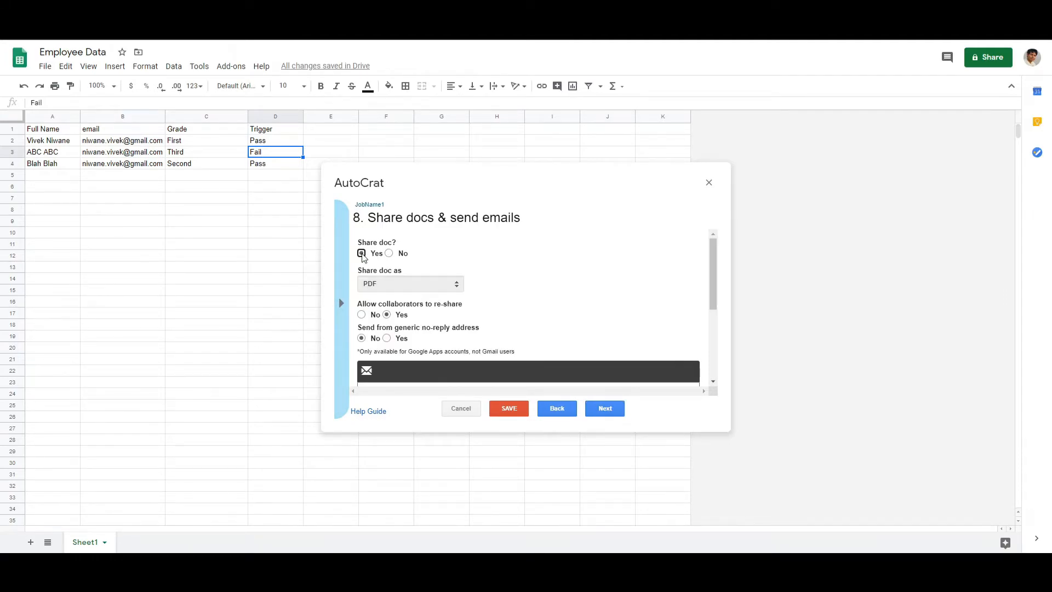
pyautogui.scroll(-5, 523, 272)
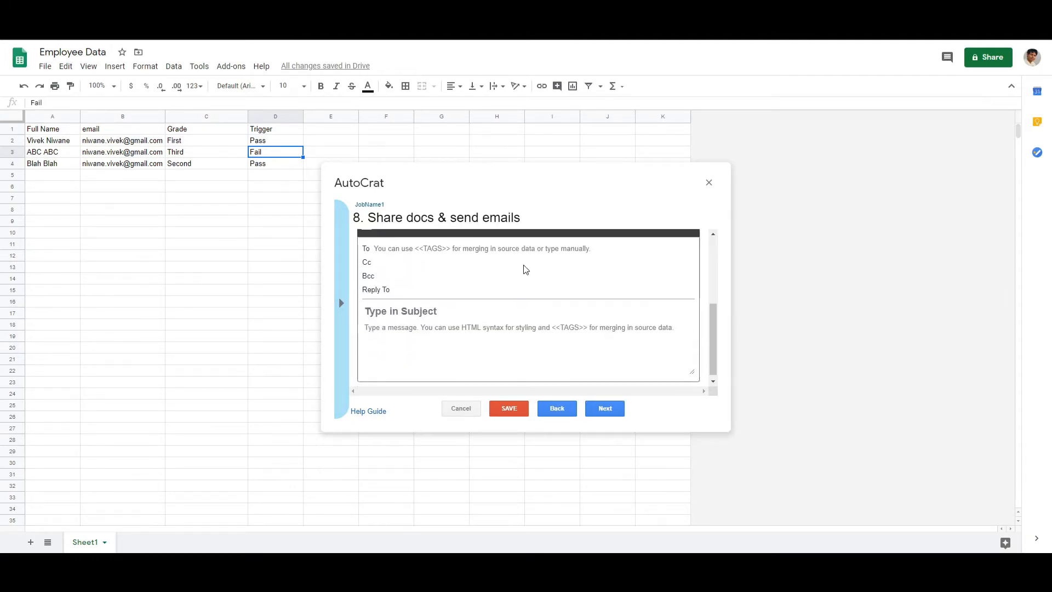
pyautogui.click(430, 248)
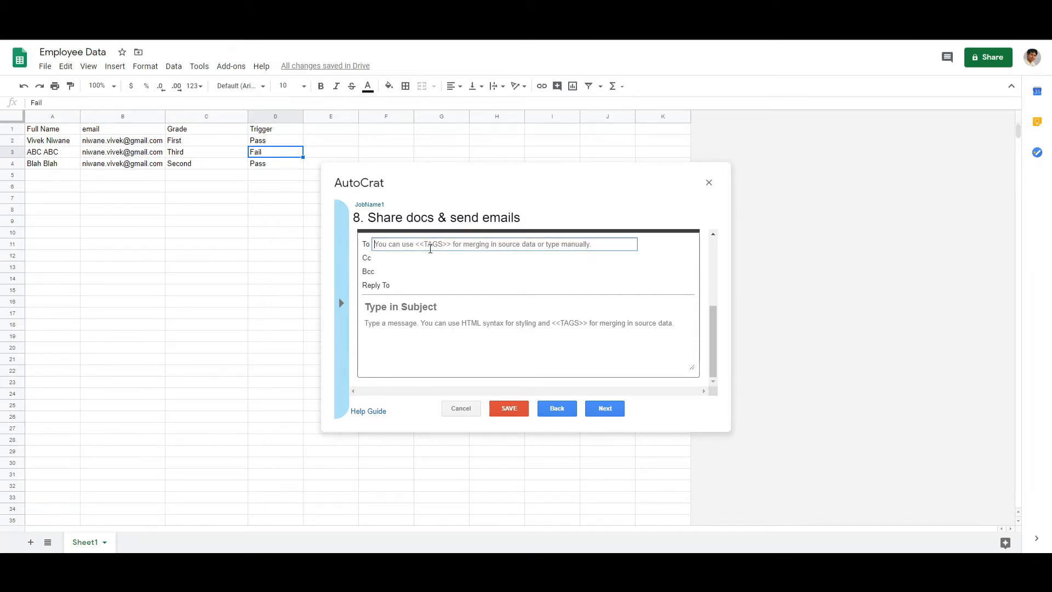
pyautogui.click(340, 303)
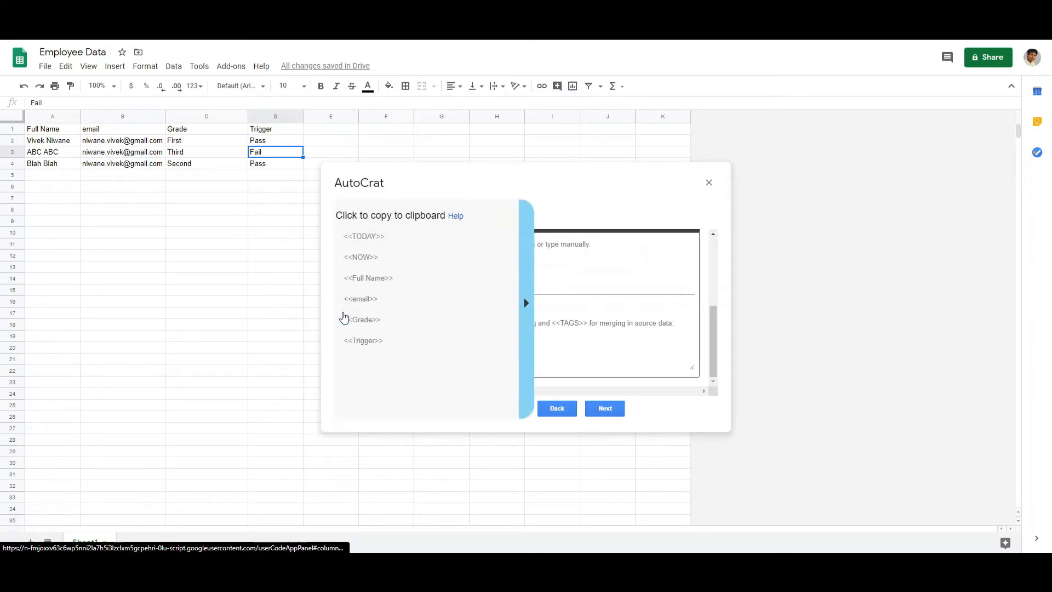
pyautogui.click(371, 307)
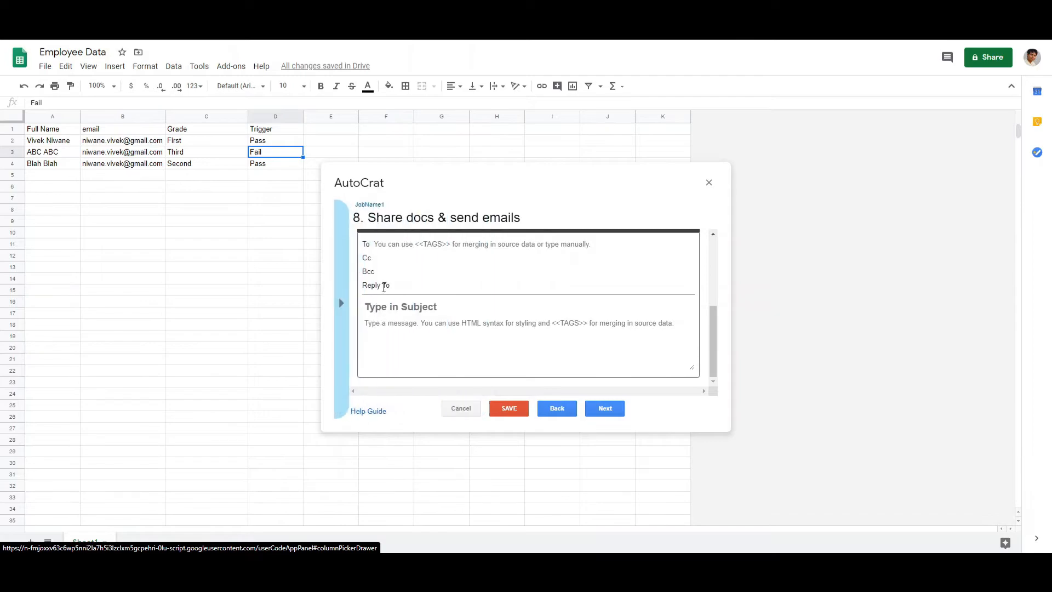
pyautogui.rightClick(399, 246)
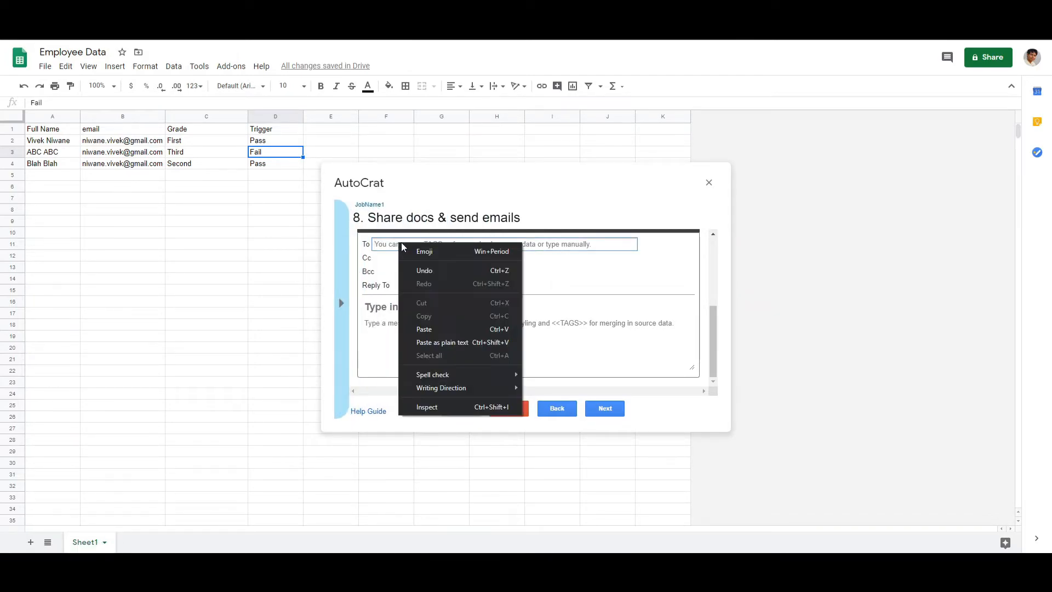
pyautogui.click(429, 329)
# Set the email subject to "Subject Name Here"
pyautogui.click(414, 308)
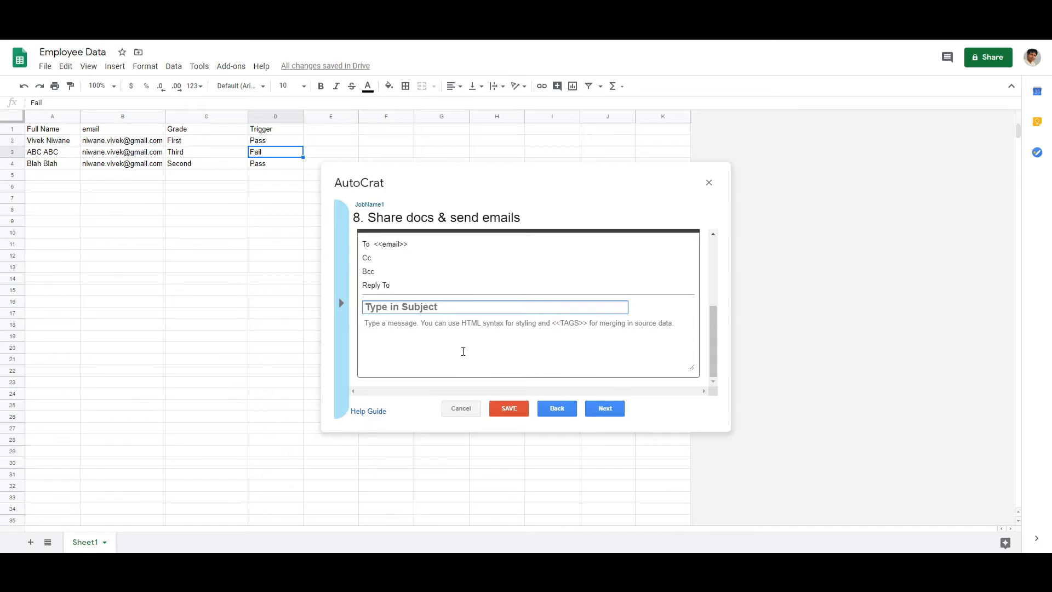
pyautogui.write('Subject Name Here')
# Write the email message as "Dear <<Full Name>>," with "PFA." on the second line, and continue to the job triggers
pyautogui.press('Tab')
pyautogui.write('D')
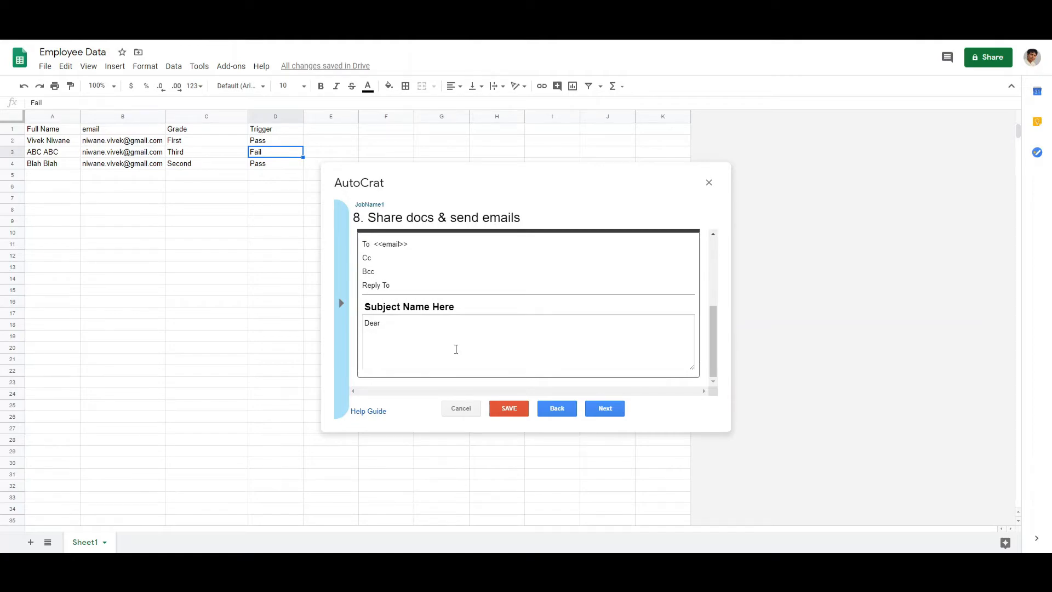
pyautogui.click(342, 329)
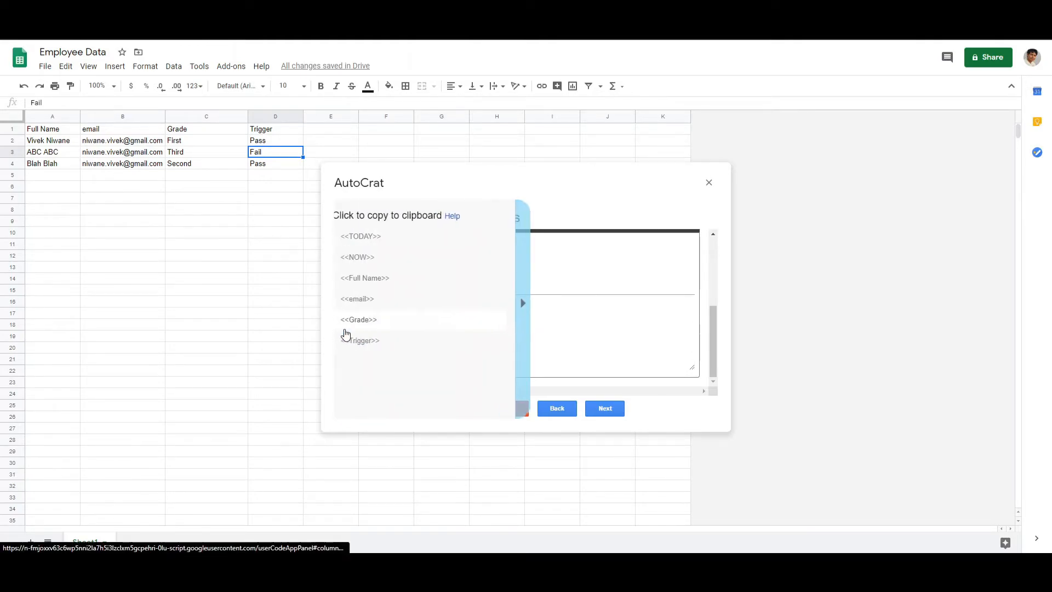
pyautogui.click(375, 279)
pyautogui.click(398, 324)
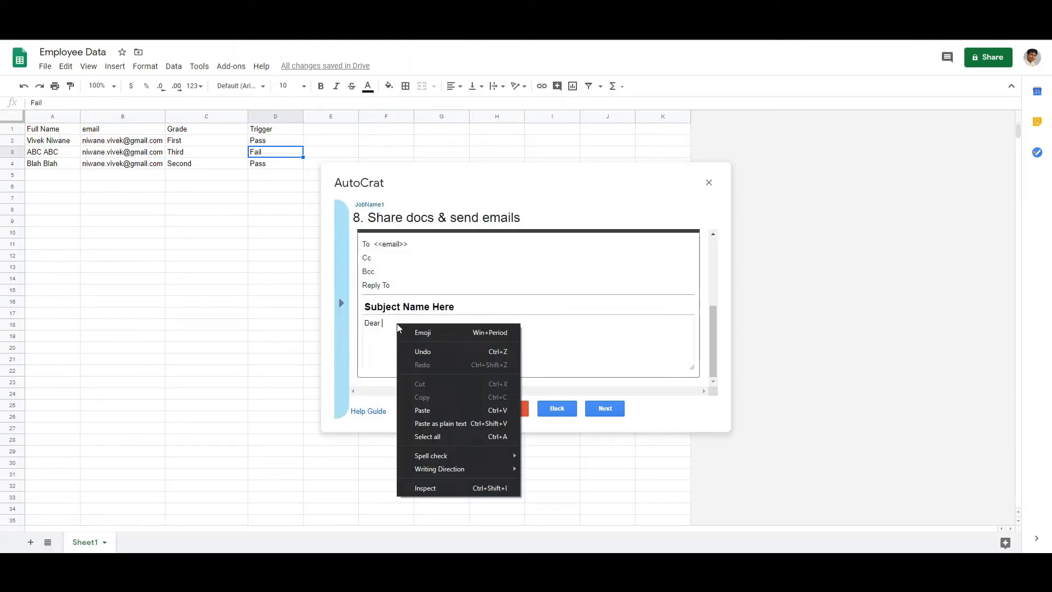
pyautogui.click(430, 408)
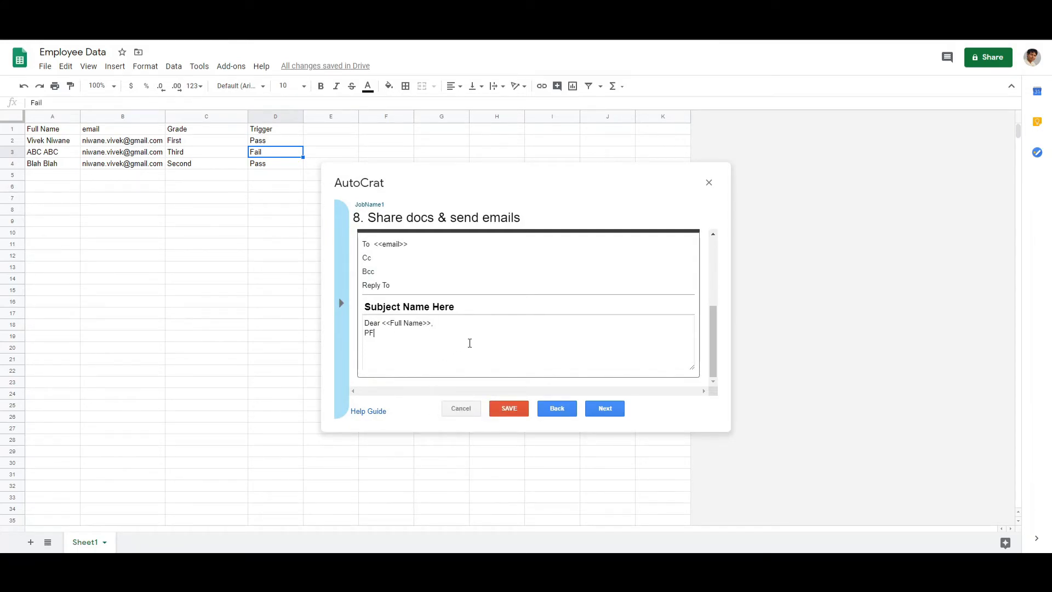
pyautogui.click(614, 412)
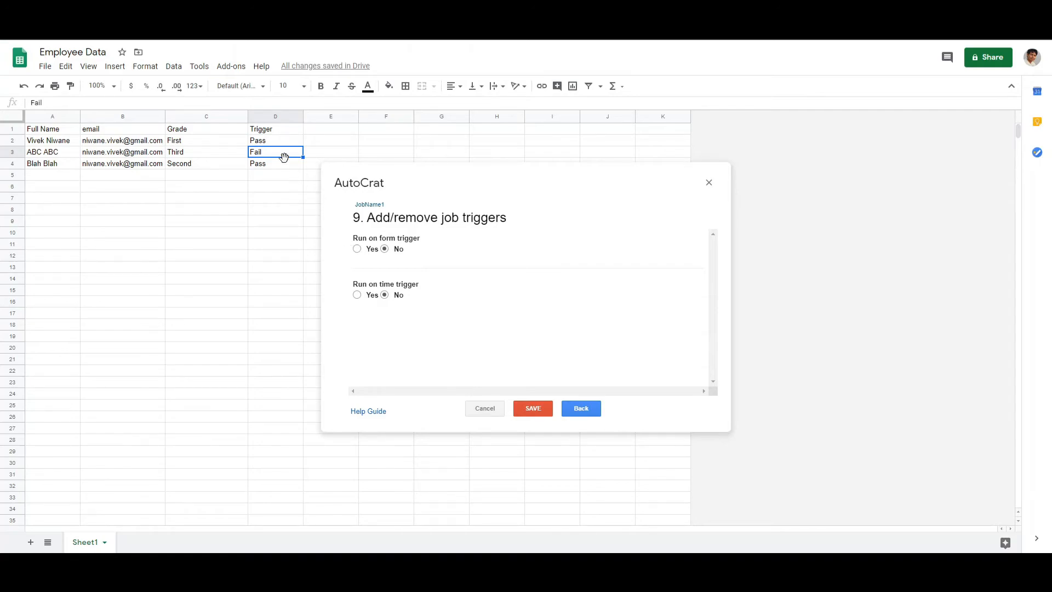
# Save the job with the form trigger on and the time trigger off, and run JobName1
pyautogui.click(275, 144)
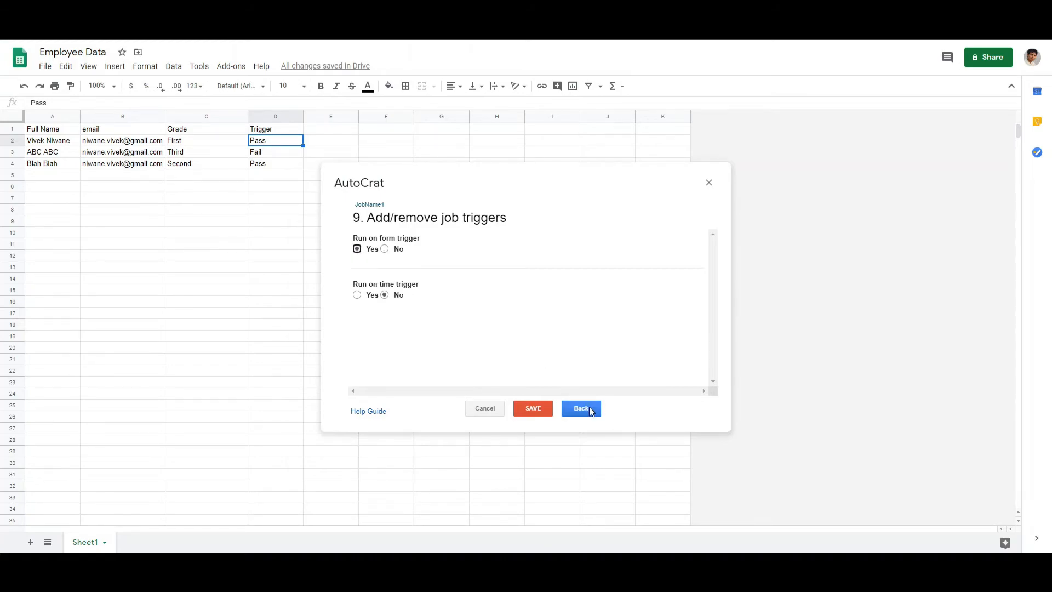
pyautogui.click(545, 413)
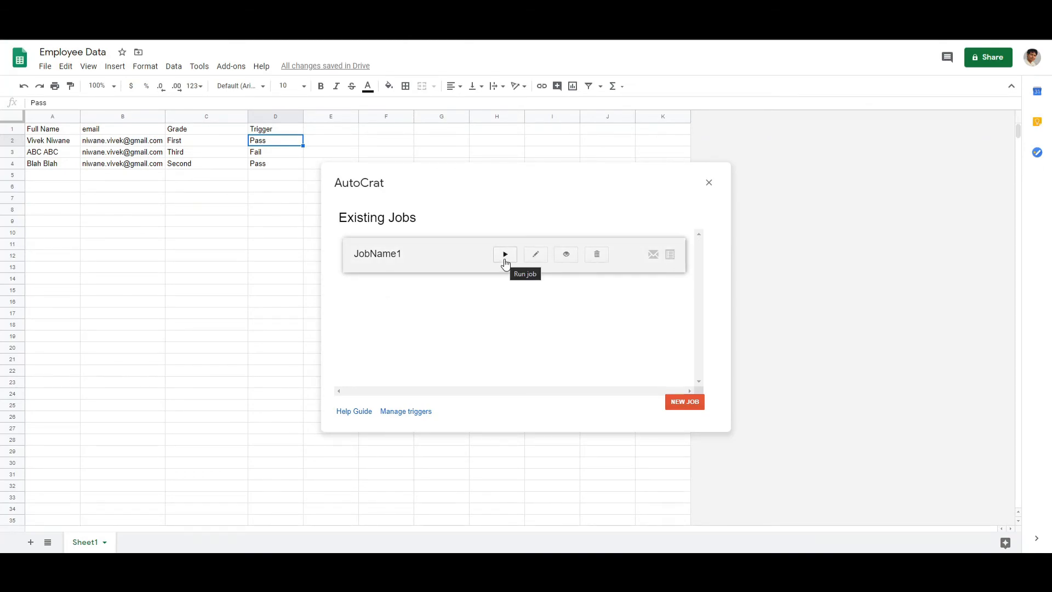
pyautogui.click(505, 264)
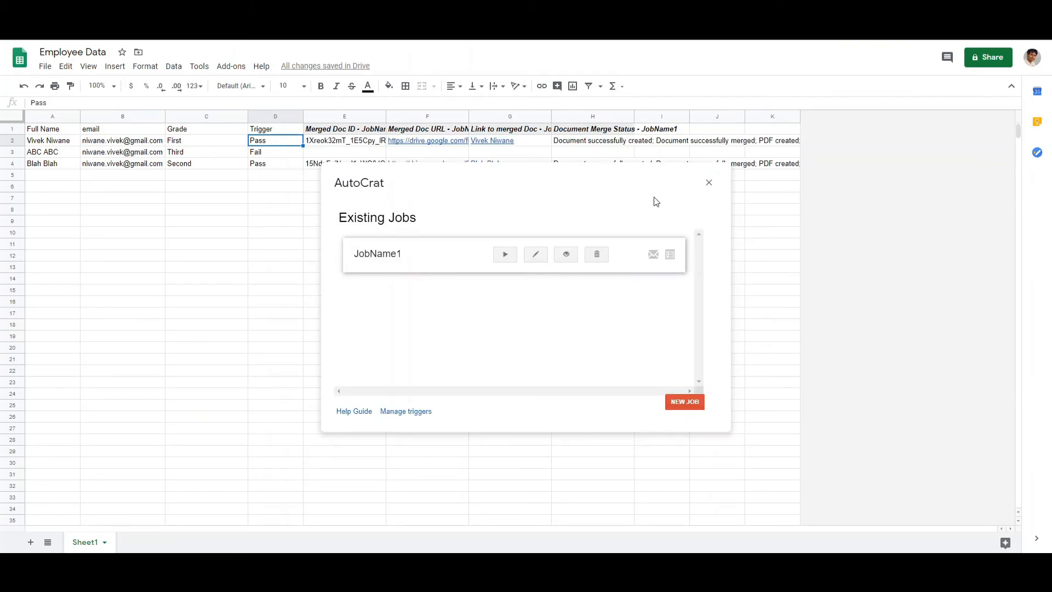
pyautogui.click(708, 183)
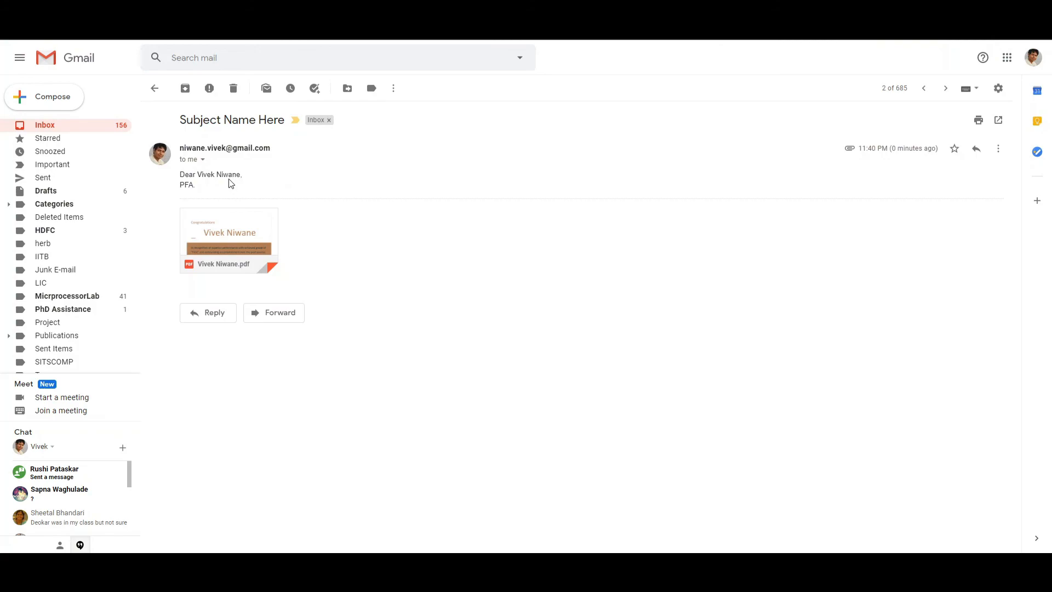
# Switch to Gmail and examine the greetings and attached PDF certificates in the two merge emails
pyautogui.moveTo(198, 173); pyautogui.dragTo(239, 174)
pyautogui.click(246, 225)
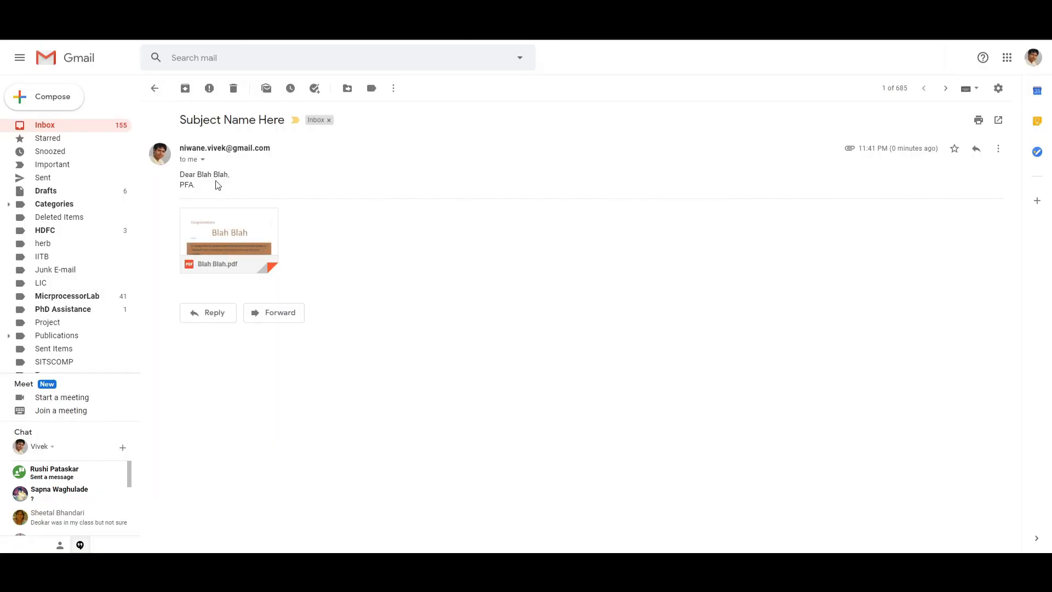
pyautogui.moveTo(207, 171); pyautogui.dragTo(227, 174)
pyautogui.click(246, 228)
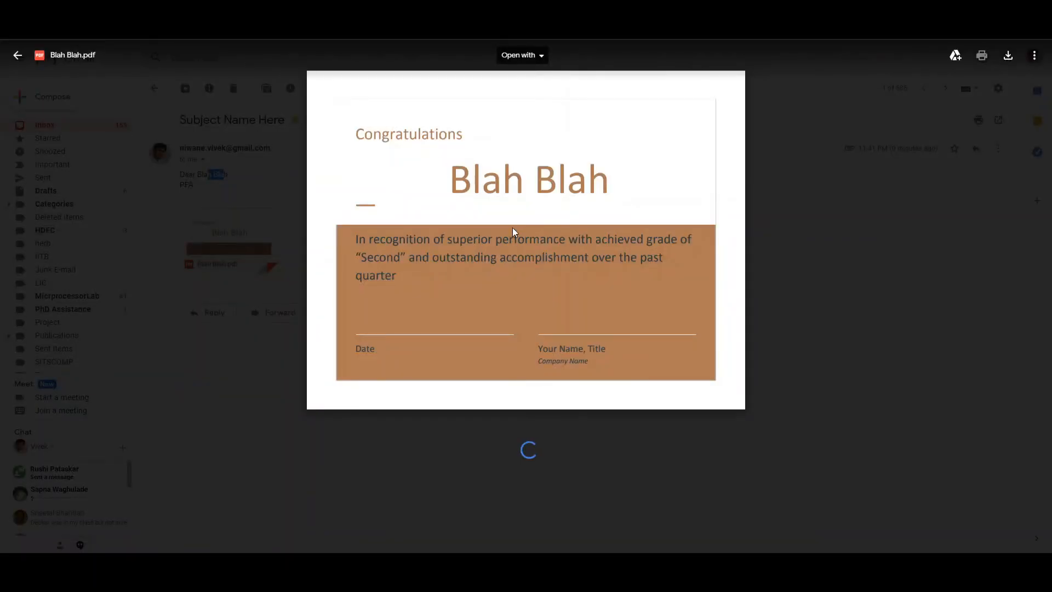
pyautogui.click(783, 274)
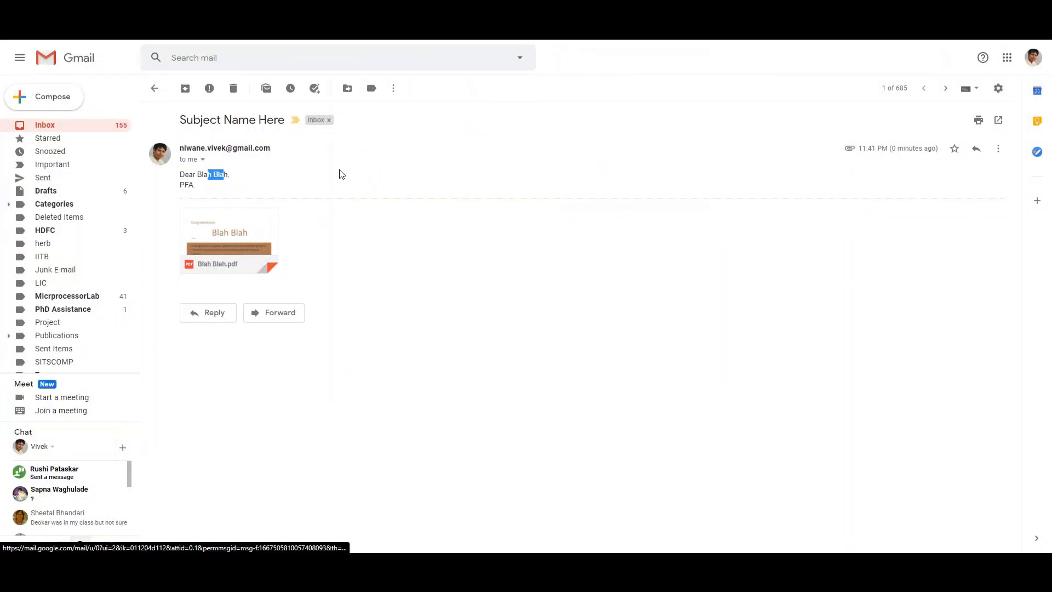